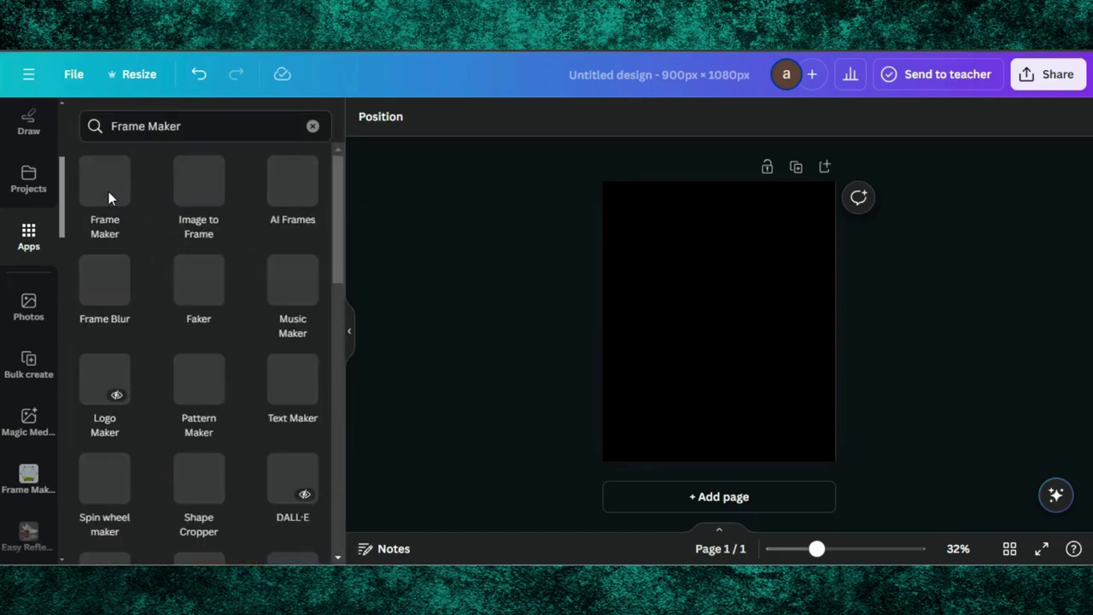
- Open Frame Maker and shape a tall trapezoid with a top about 3 grid spaces wide and a base about 11 wide
left_click(107, 196)
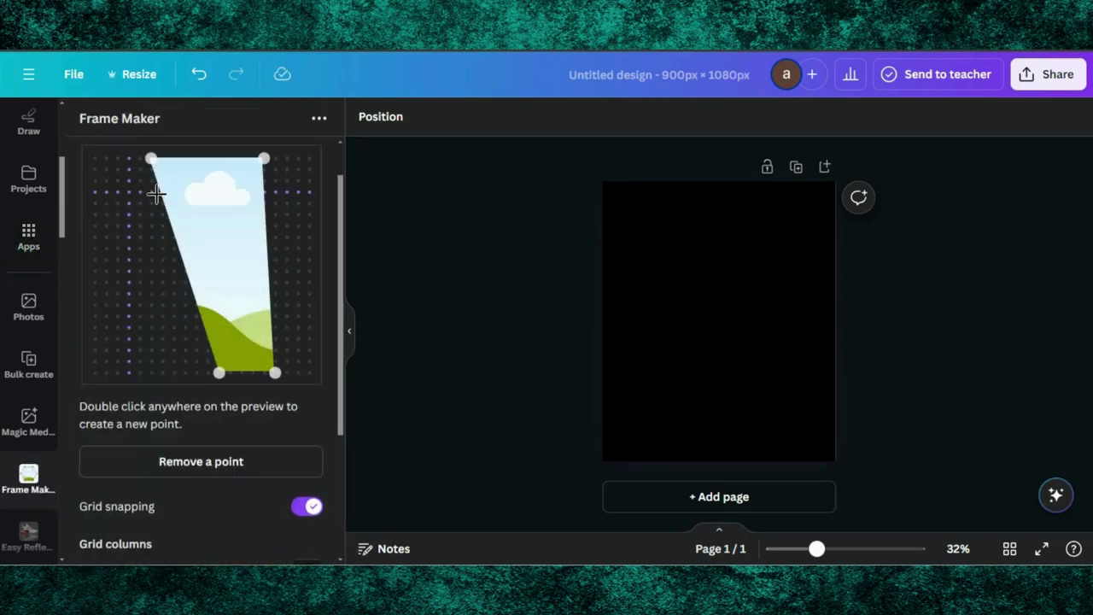
left_click_drag(218, 373, 157, 379)
left_click_drag(154, 160, 184, 160)
left_click_drag(263, 161, 219, 159)
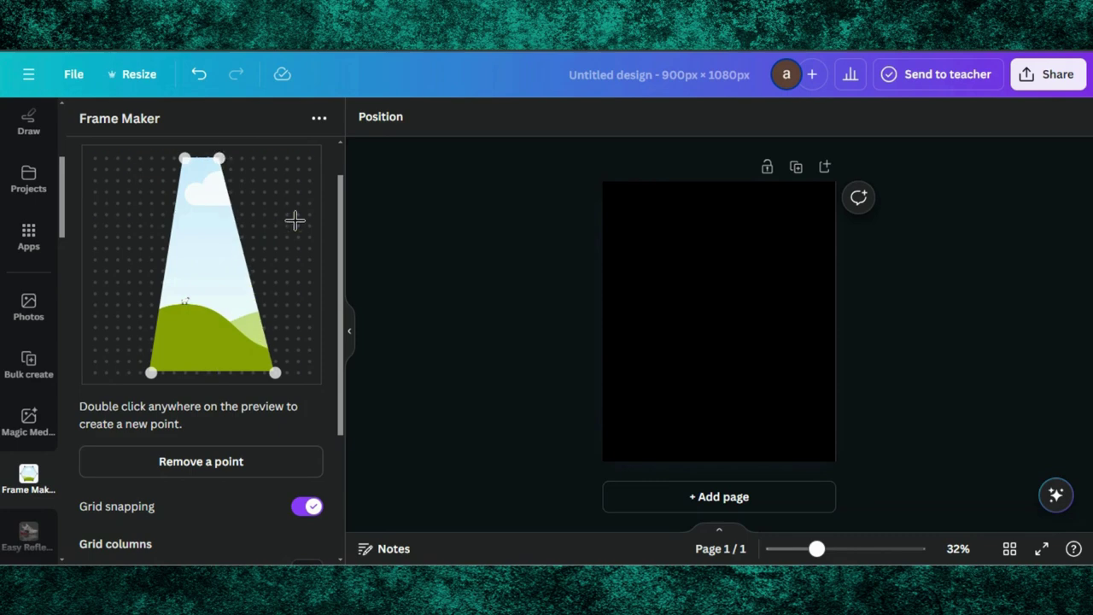
left_click_drag(276, 375, 264, 376)
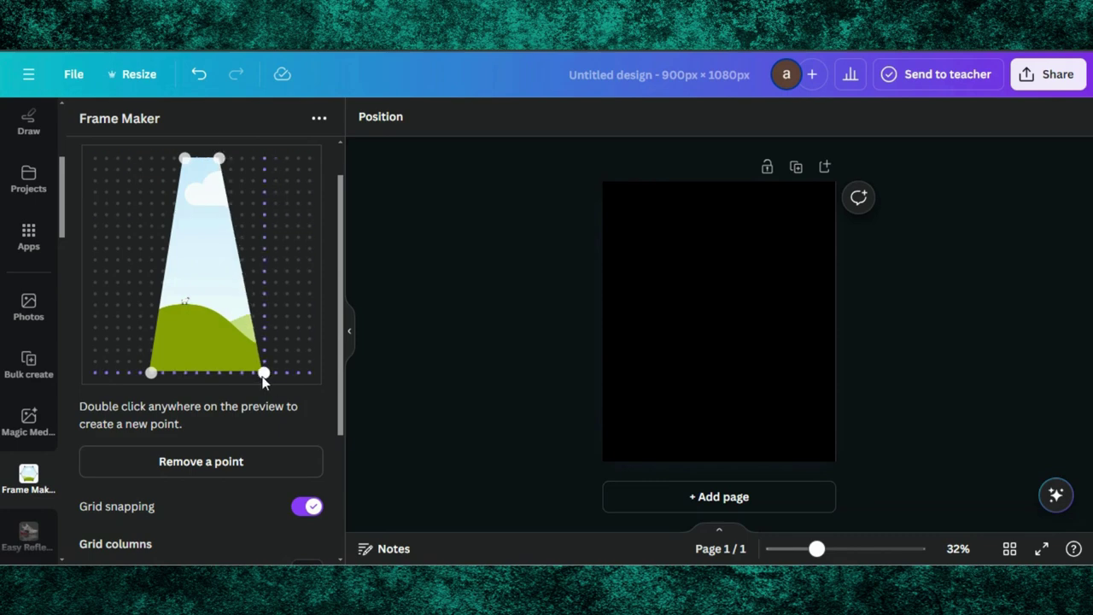
left_click_drag(152, 373, 141, 375)
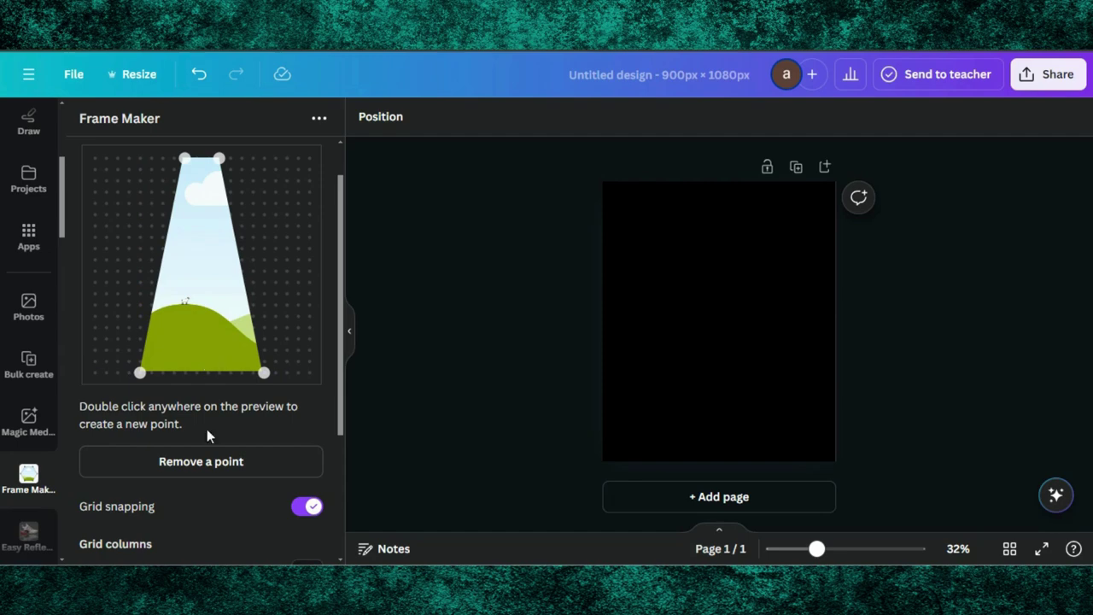
left_click(205, 462)
scroll(203, 465, "down", 2)
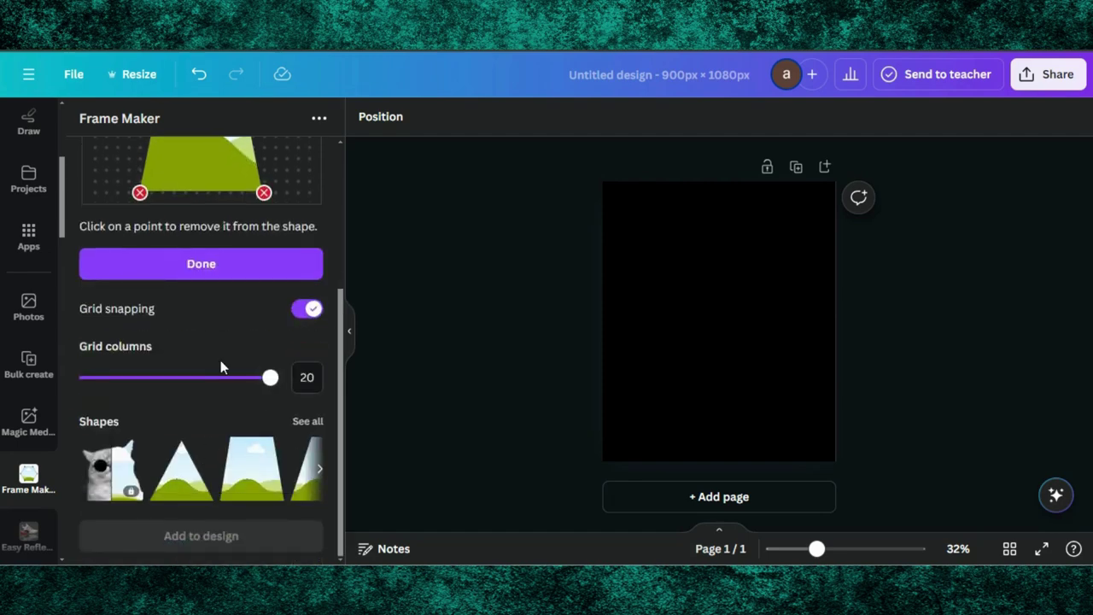
left_click(228, 271)
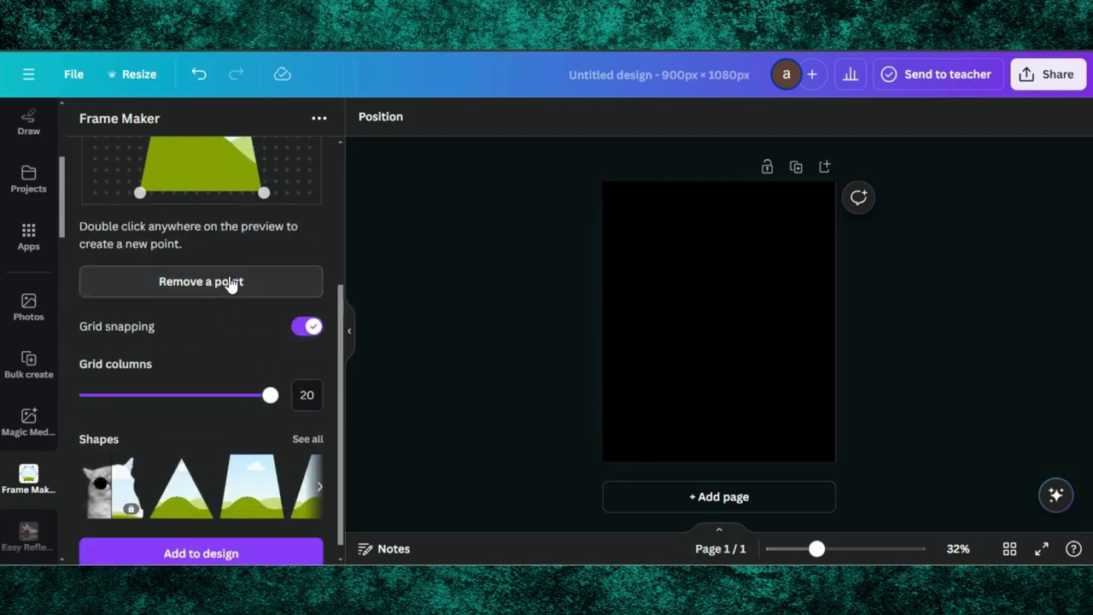
- Add the trapezoid frame to the design and move it to the top centre of the black page
scroll(219, 413, "down", 1)
left_click(200, 533)
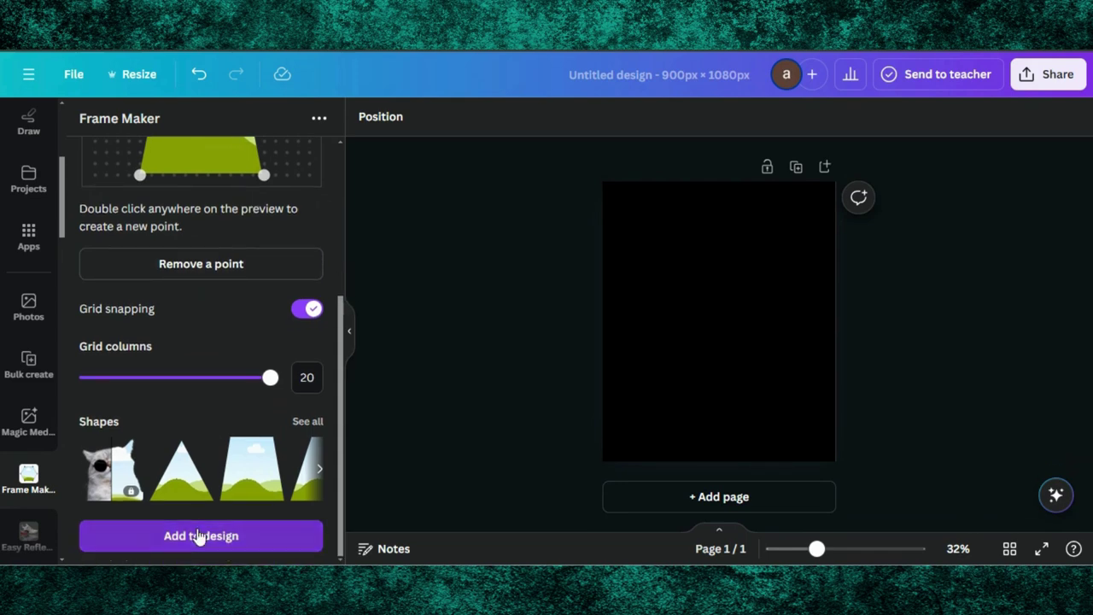
left_click_drag(717, 331, 715, 247)
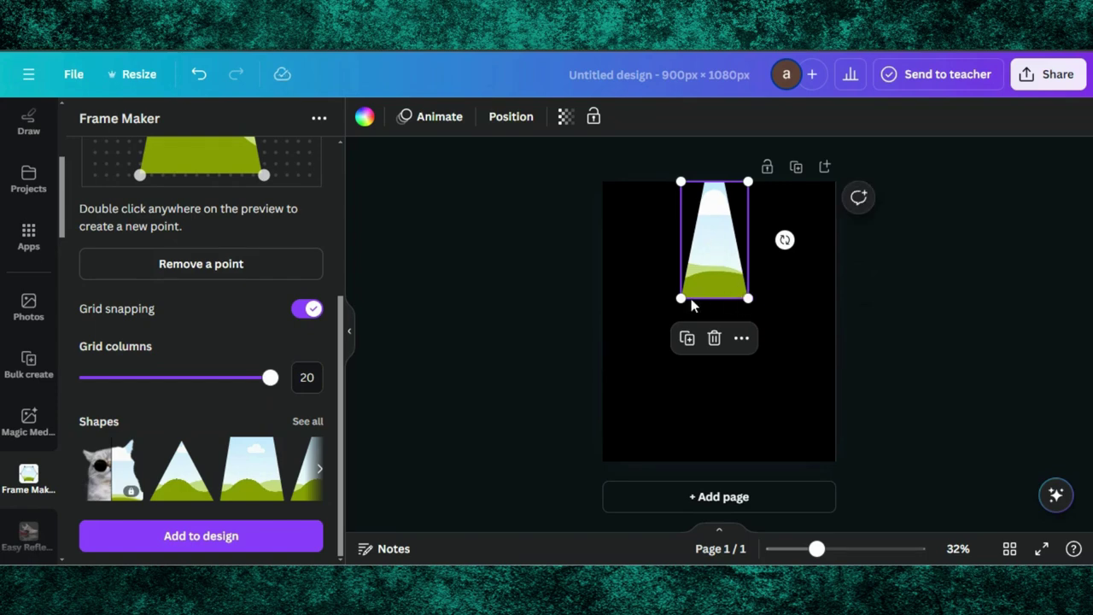
- Reshape the frame preview with a vertical left edge and slanted right edge, about 13 grid spaces wide on top and 9 at the base
scroll(217, 235, "up", 5)
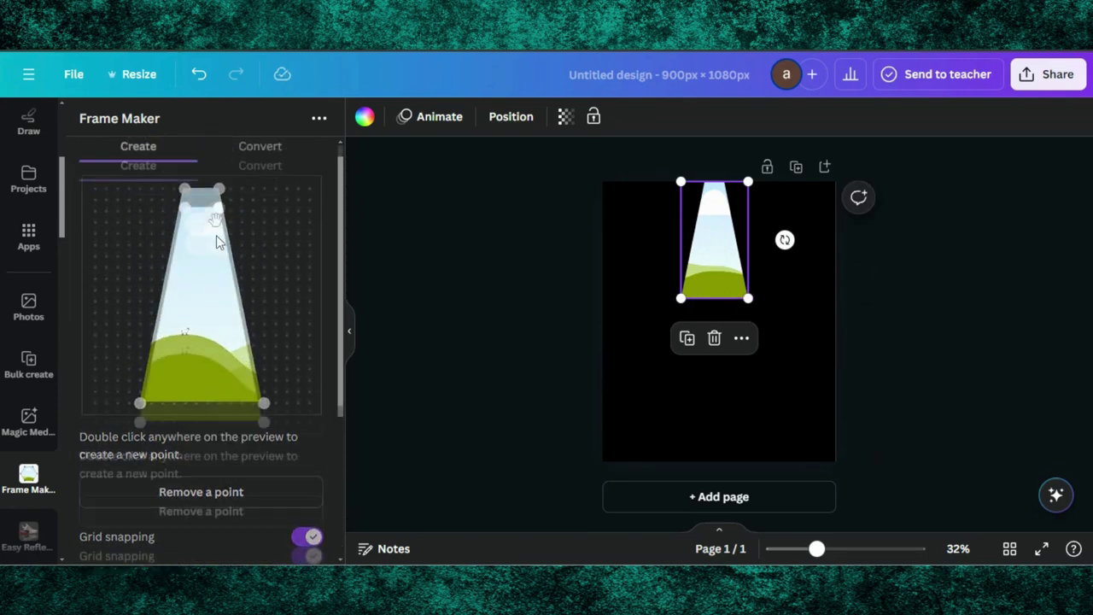
left_click_drag(187, 209, 105, 208)
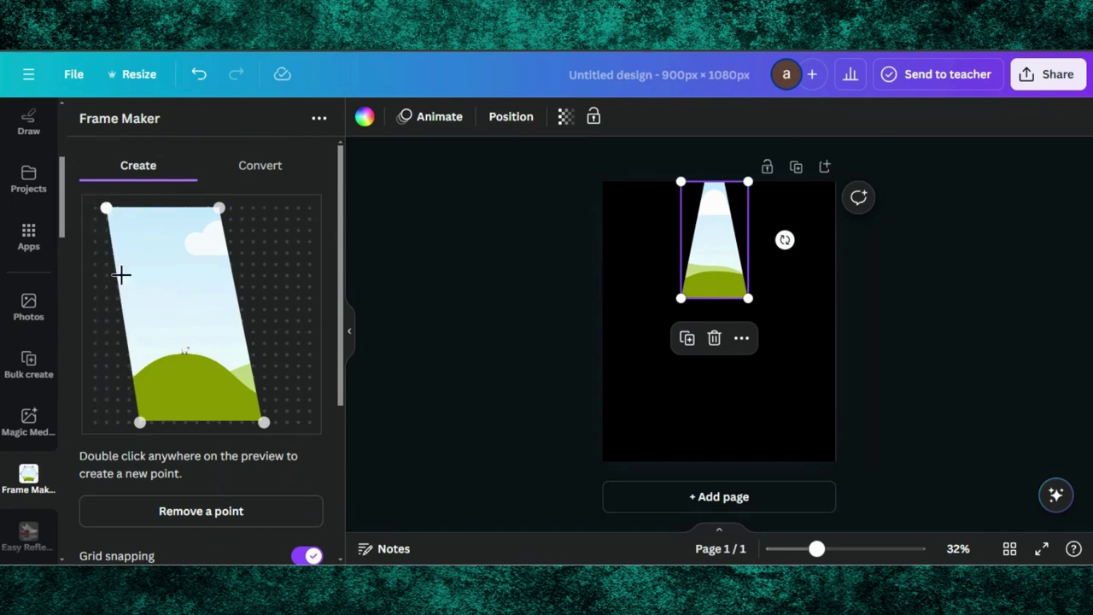
left_click_drag(140, 422, 99, 427)
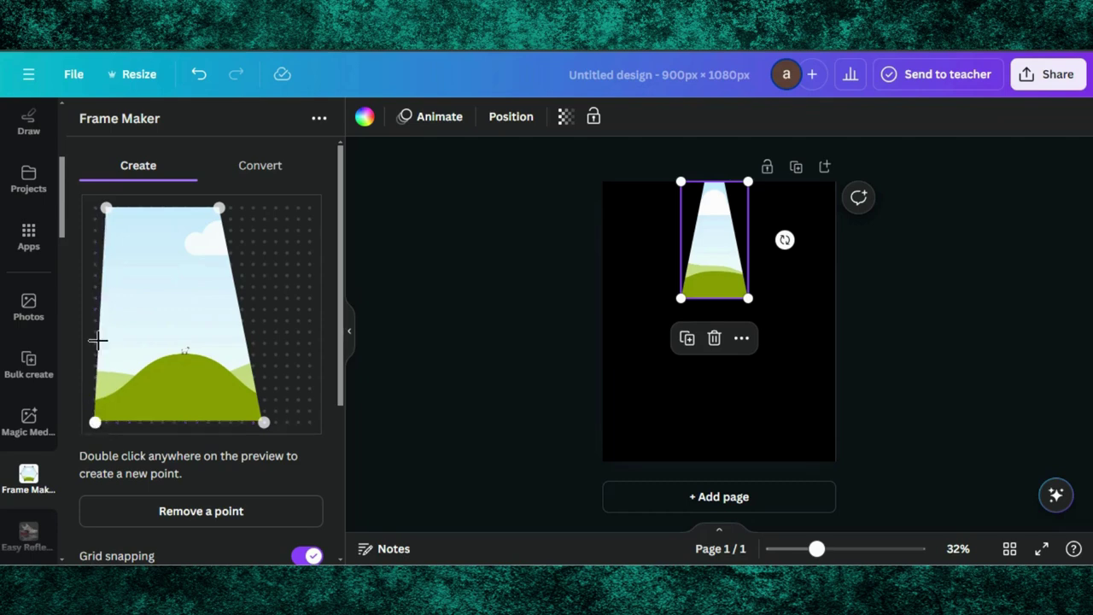
left_click_drag(106, 208, 95, 208)
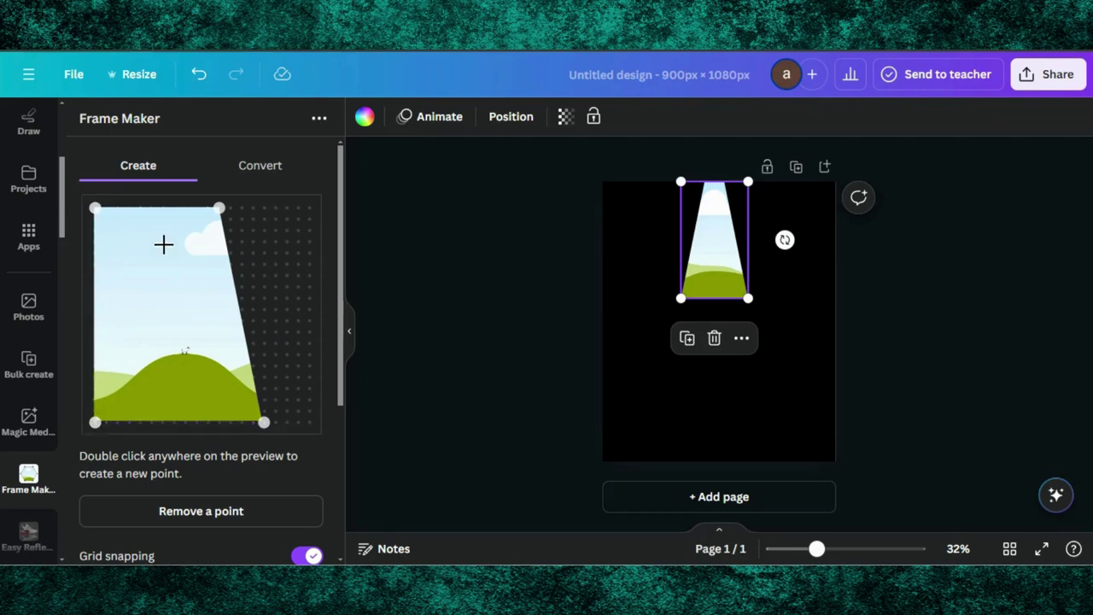
left_click_drag(264, 422, 189, 433)
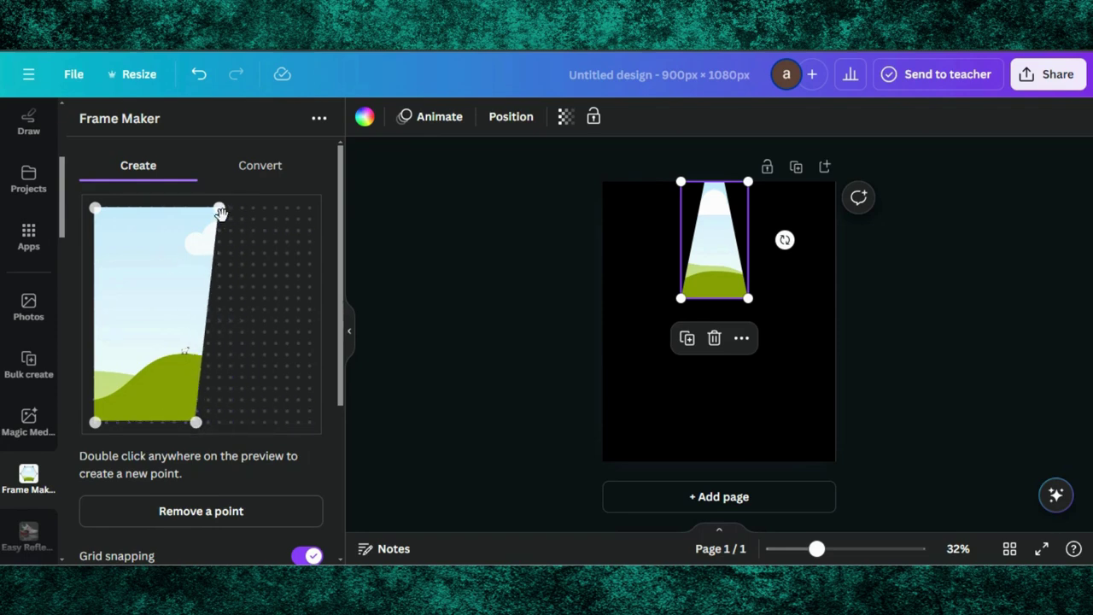
left_click_drag(220, 211, 242, 210)
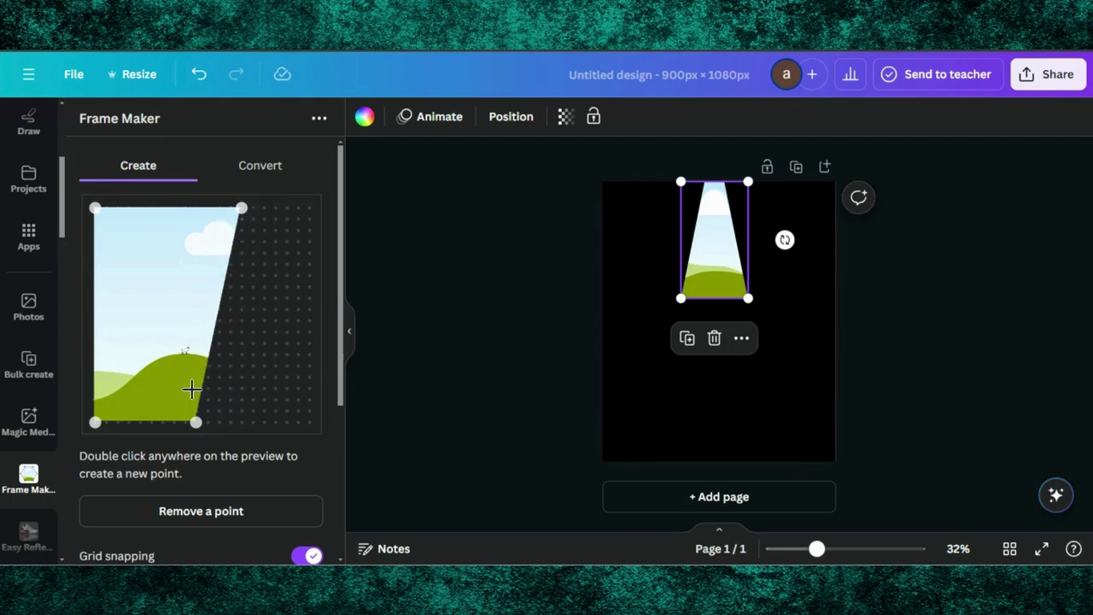
- Narrow the shape's base to about 7 grid spaces, add it to the design and place it left of the trapezoid
left_click_drag(195, 422, 173, 427)
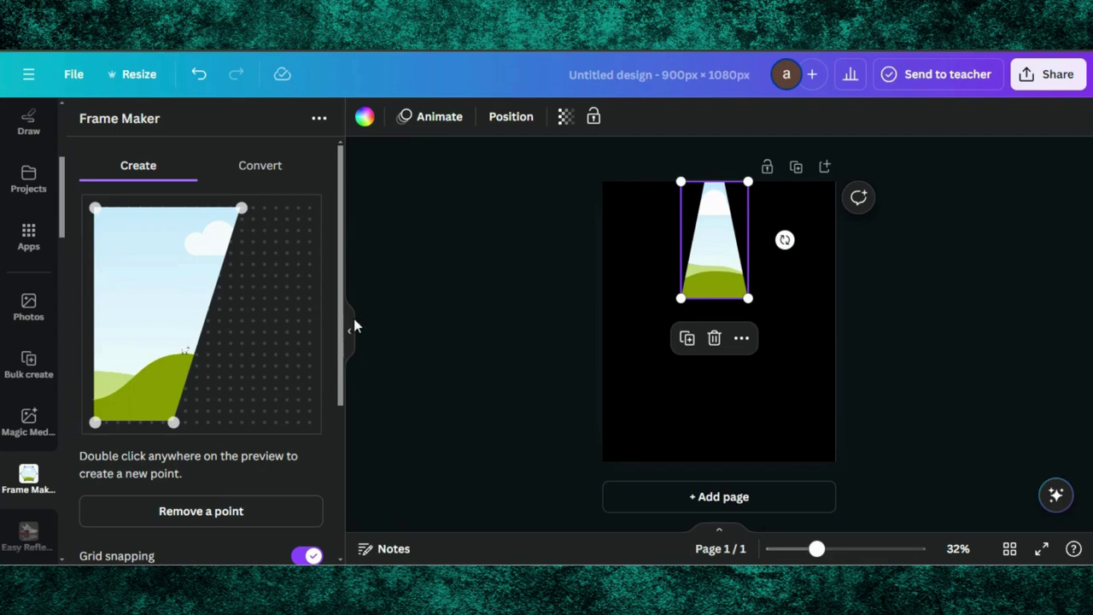
scroll(196, 390, "down", 3)
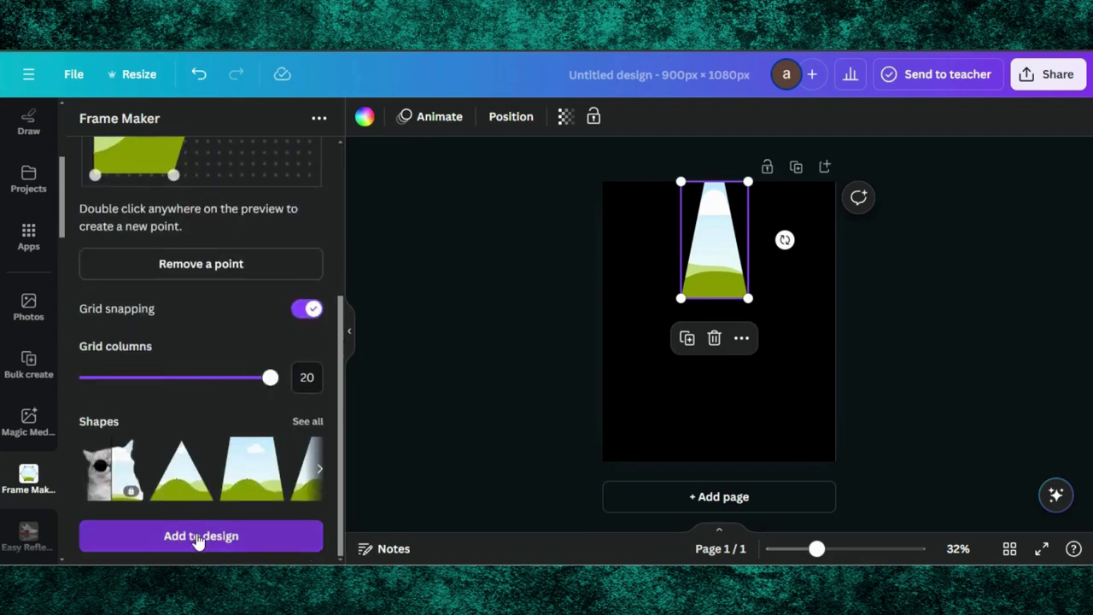
left_click(196, 536)
left_click_drag(702, 283, 654, 215)
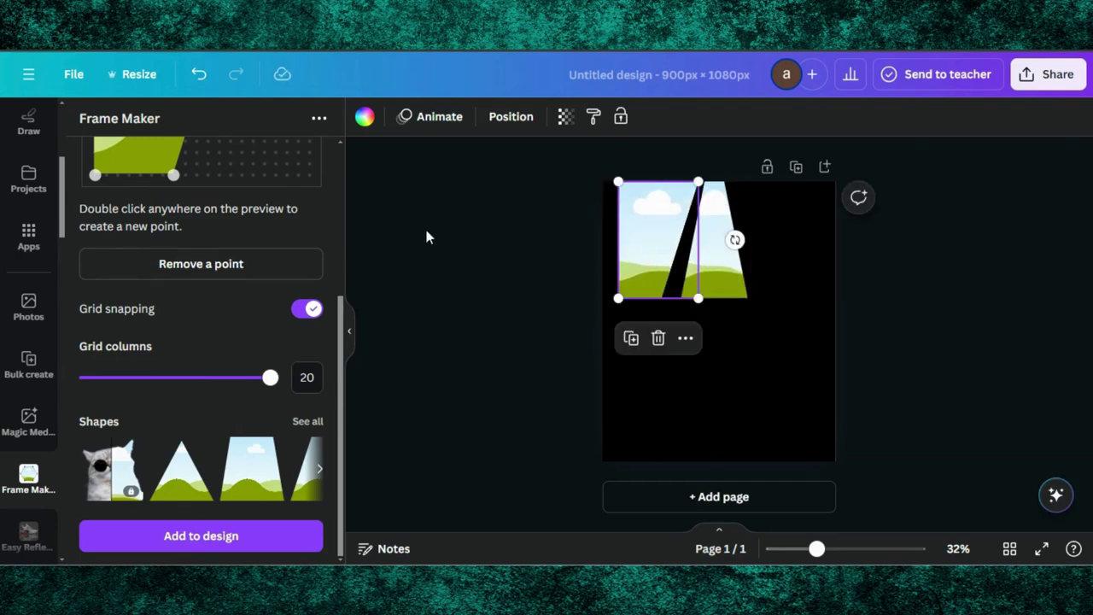
- Widen the shape's base to about 9 grid spaces and replace the page's left frame with it, close beside the trapezoid
left_click_drag(174, 176, 196, 179)
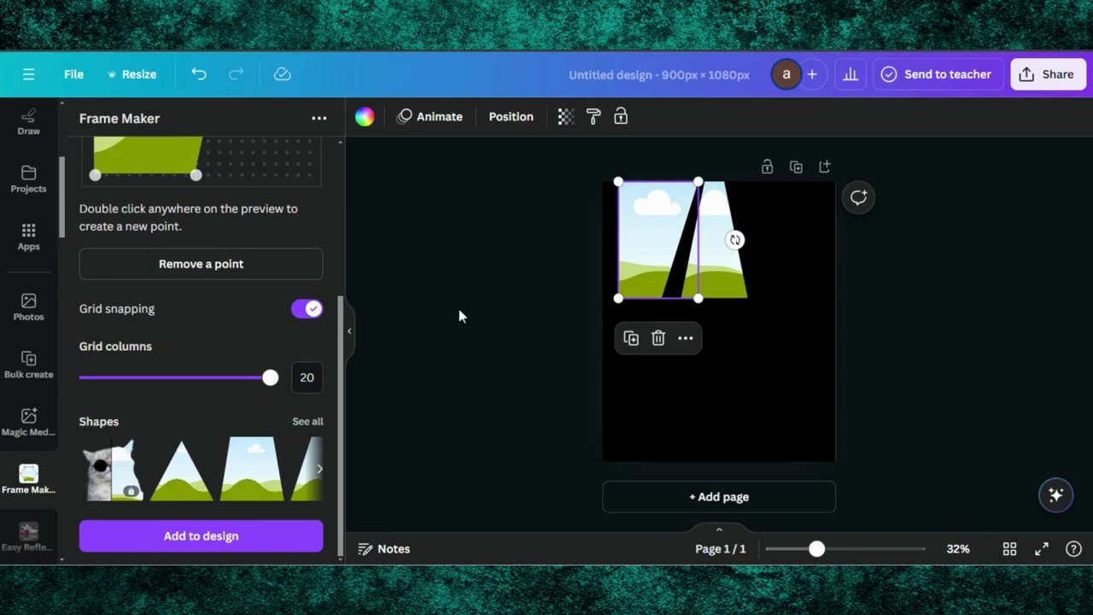
left_click(657, 339)
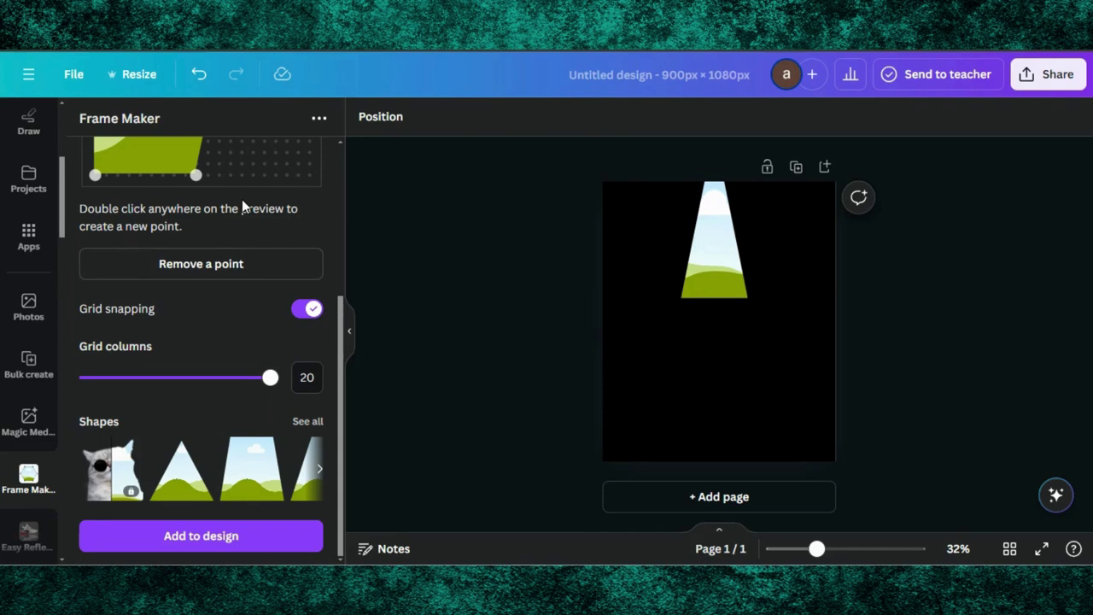
left_click(219, 535)
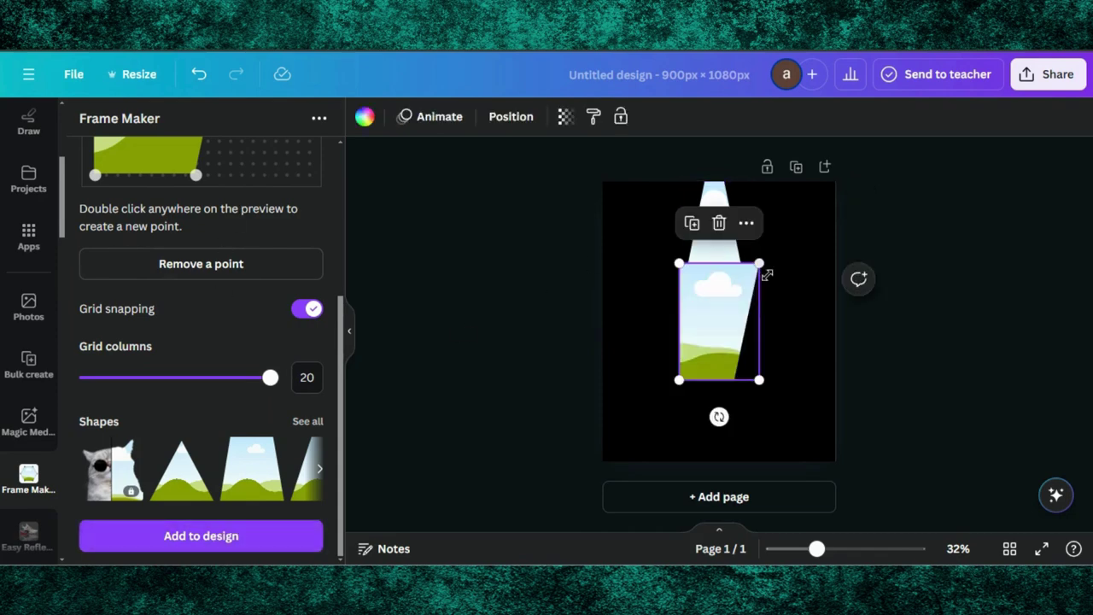
left_click_drag(749, 299, 689, 209)
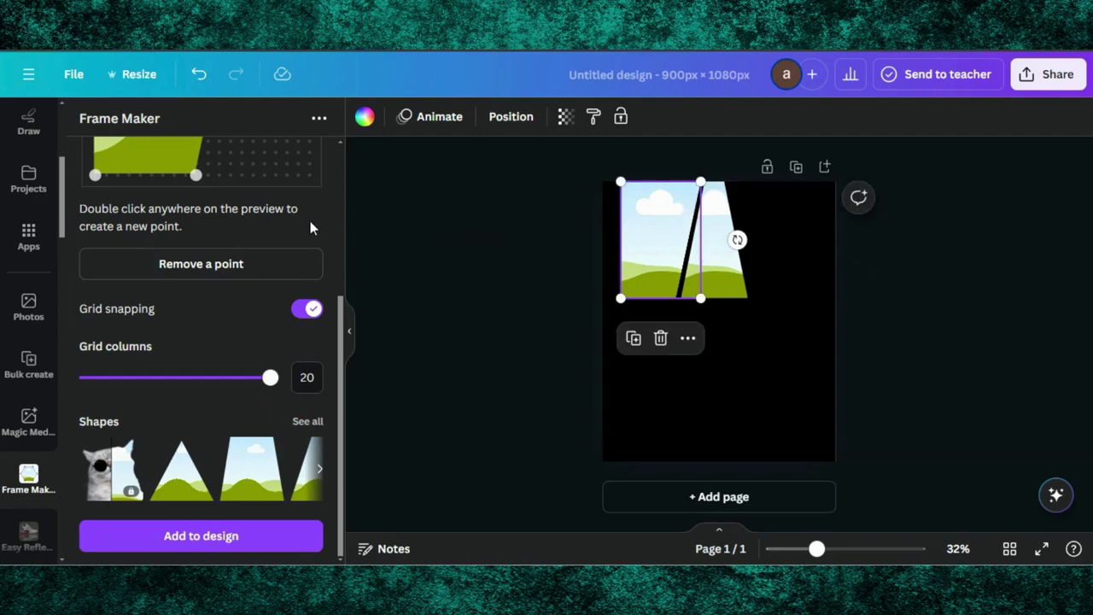
- Reshape the preview with a vertical right edge and slanted left edge, about 11 grid spaces wide on top and 6 at the base
scroll(311, 224, "up", 3)
scroll(213, 211, "up", 2)
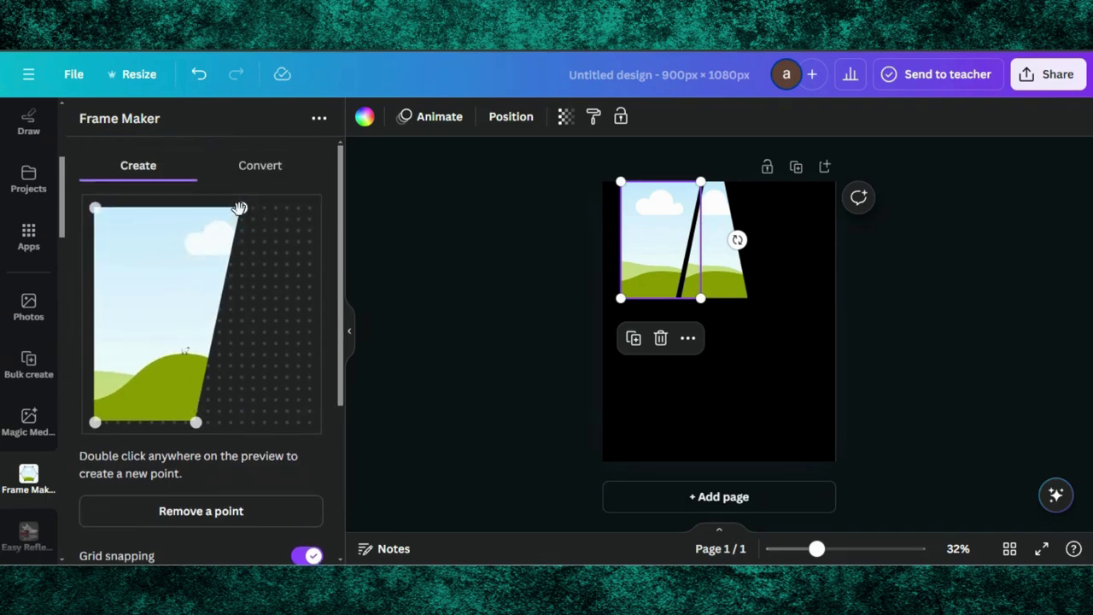
left_click_drag(242, 209, 313, 210)
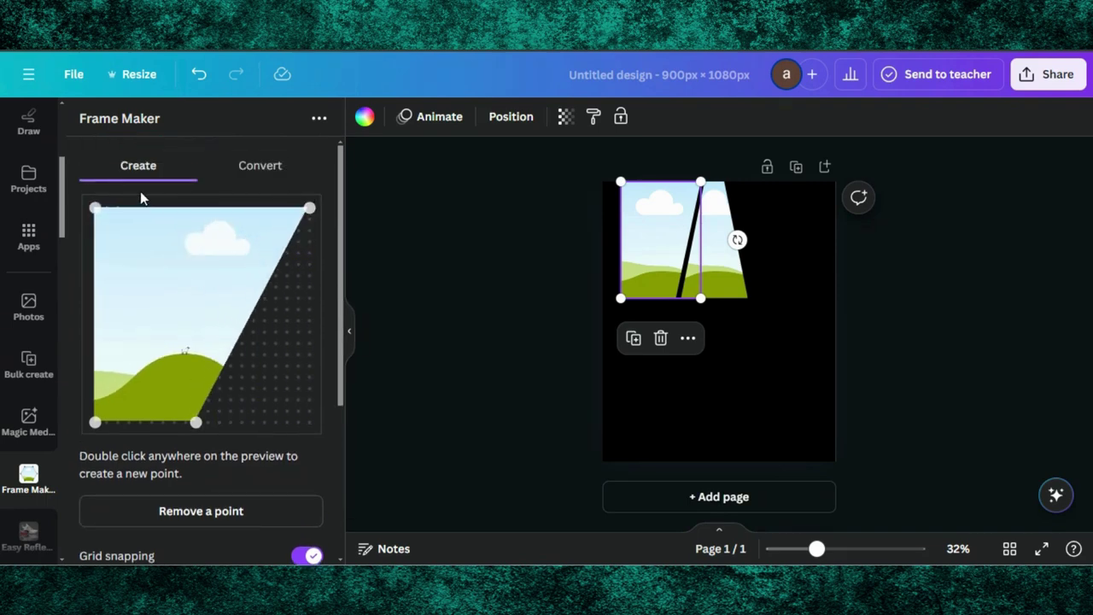
left_click_drag(96, 211, 189, 209)
left_click_drag(197, 424, 311, 429)
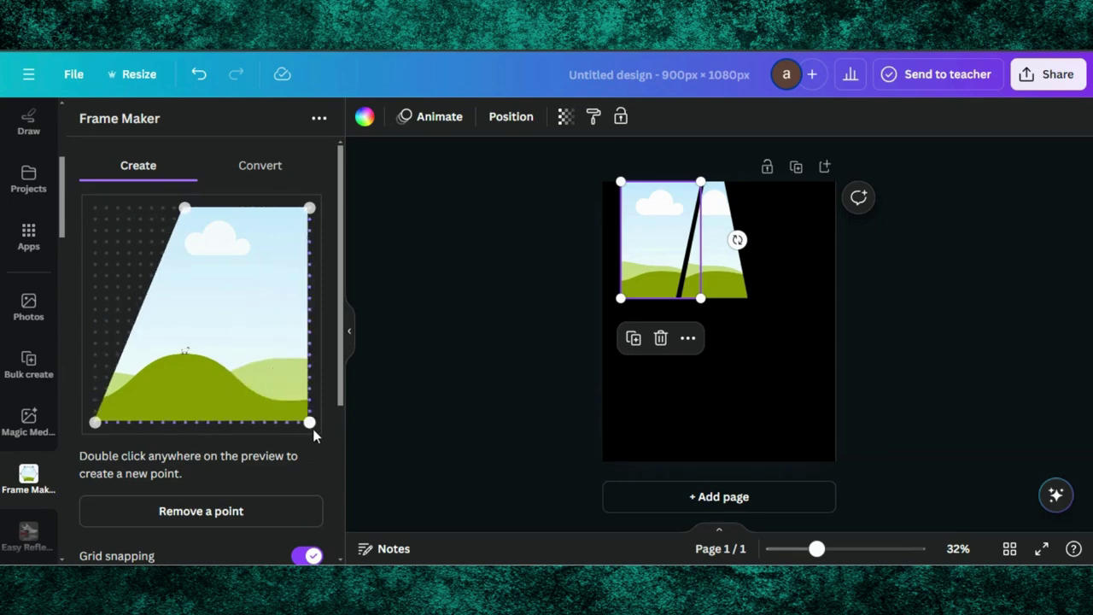
left_click_drag(95, 422, 243, 429)
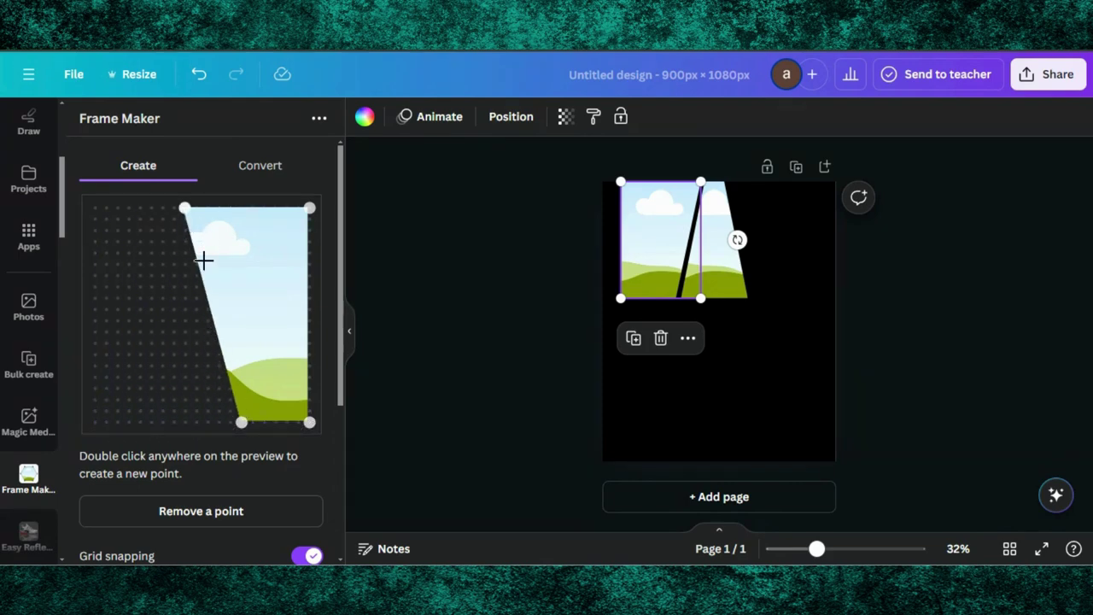
- Add the new shape to the design and place it at the page's top edge, right of the trapezoid
scroll(205, 453, "down", 1)
scroll(203, 448, "down", 4)
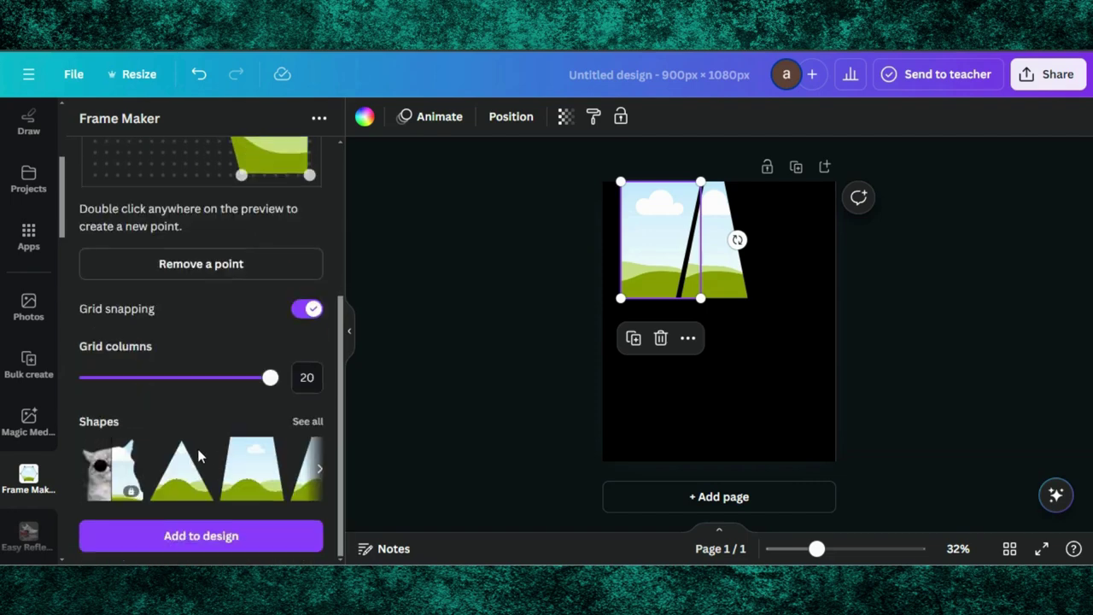
left_click(190, 537)
left_click_drag(737, 312, 778, 230)
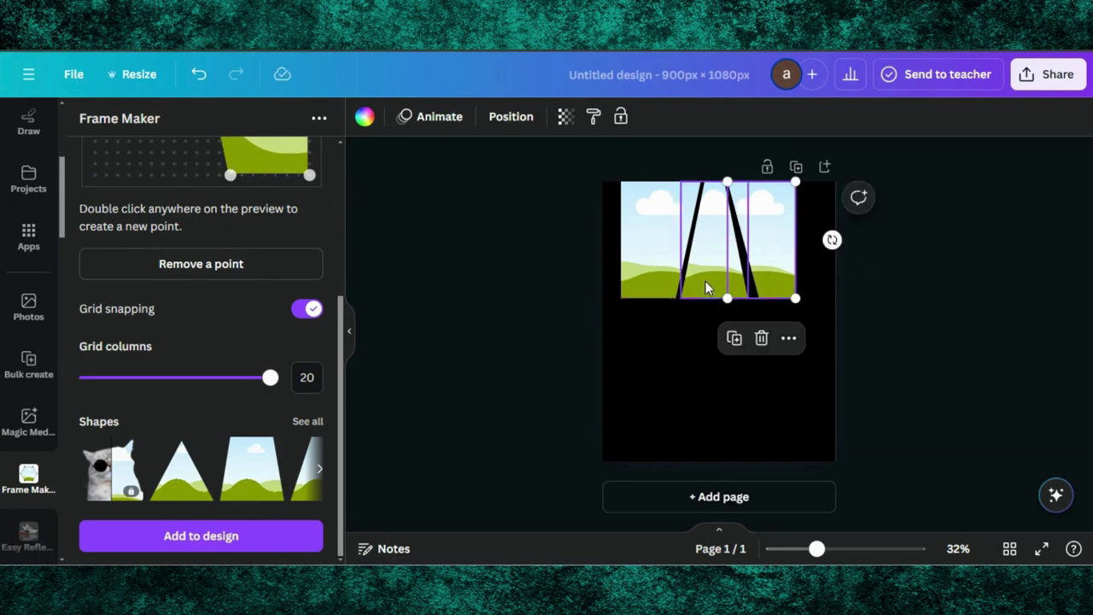
- Replace the right frame on the page with the version whose base is about 7 grid spaces wide, close beside the trapezoid
left_click(761, 338)
left_click(212, 527)
left_click_drag(739, 325, 780, 239)
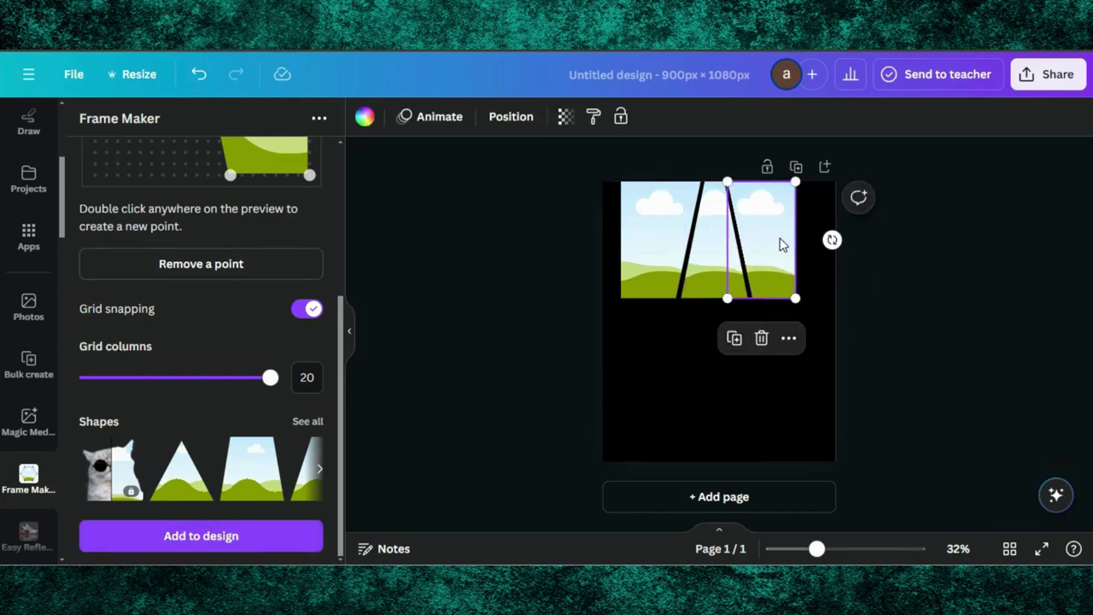
- Select all three frames and enlarge them together until they span nearly the full page width
left_click(897, 285)
left_click_drag(900, 254, 558, 250)
left_click_drag(794, 298, 834, 305)
left_click_drag(616, 323, 603, 322)
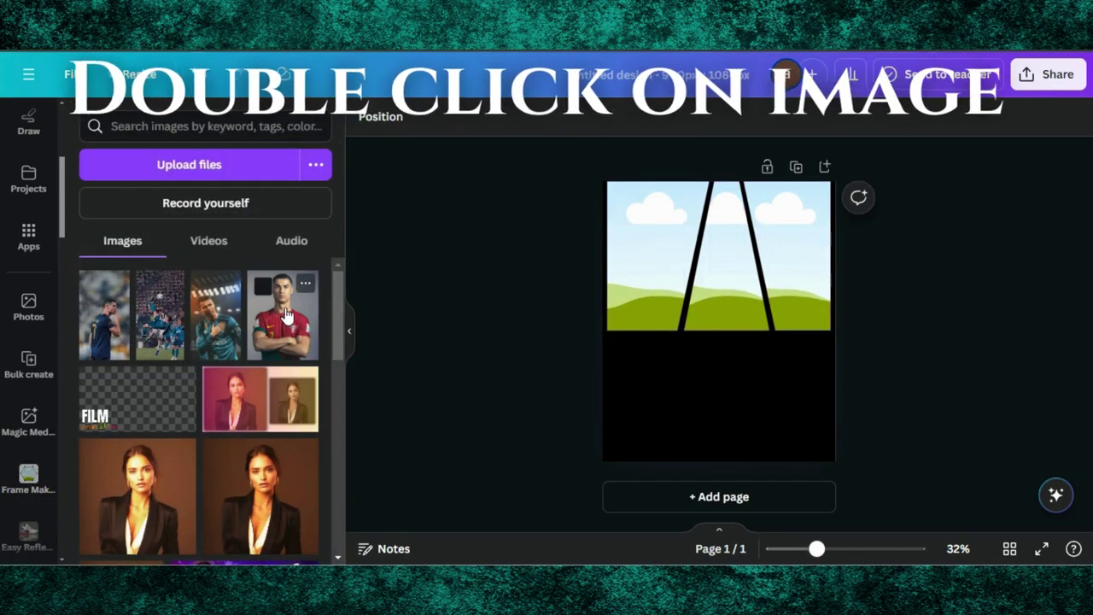
- Fill the centre frame with the uploaded red-jersey portrait and shift the photo slightly within its crop
left_click_drag(286, 316, 722, 261)
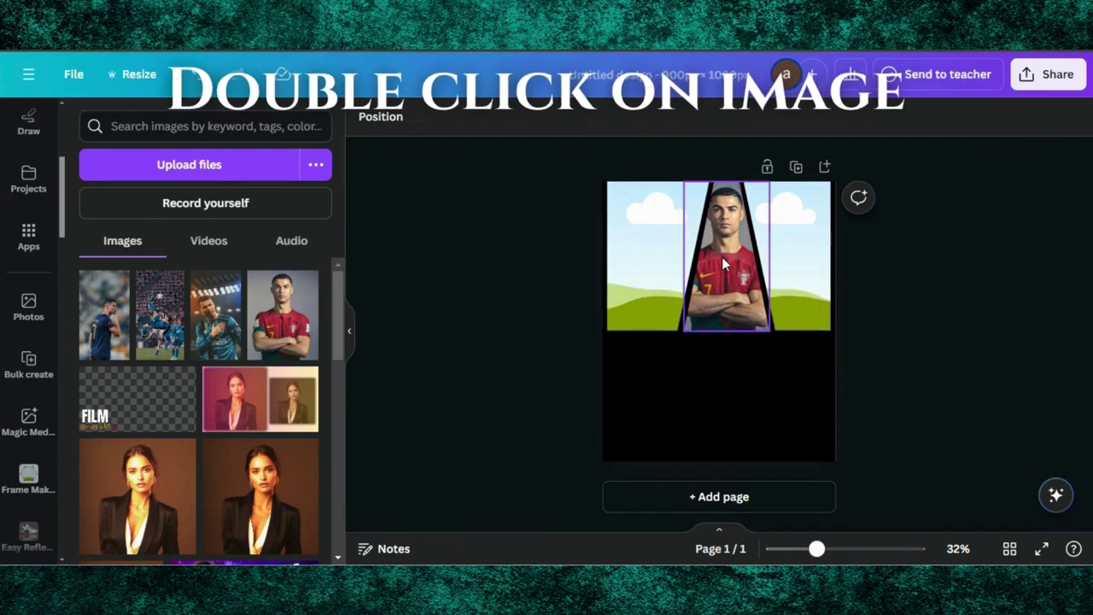
double_click(722, 256)
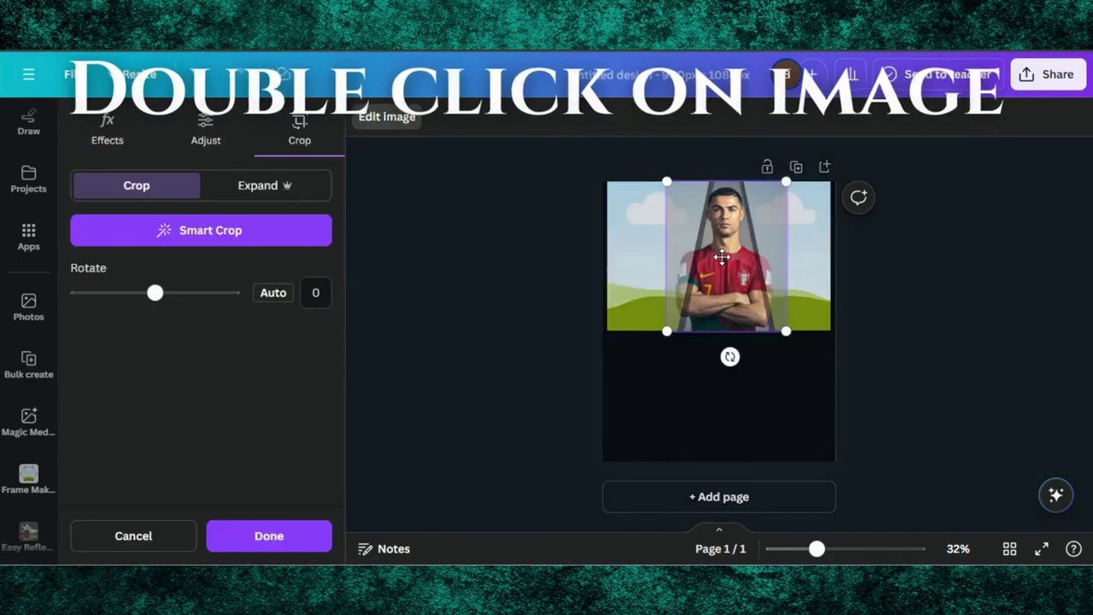
left_click_drag(731, 270, 732, 294)
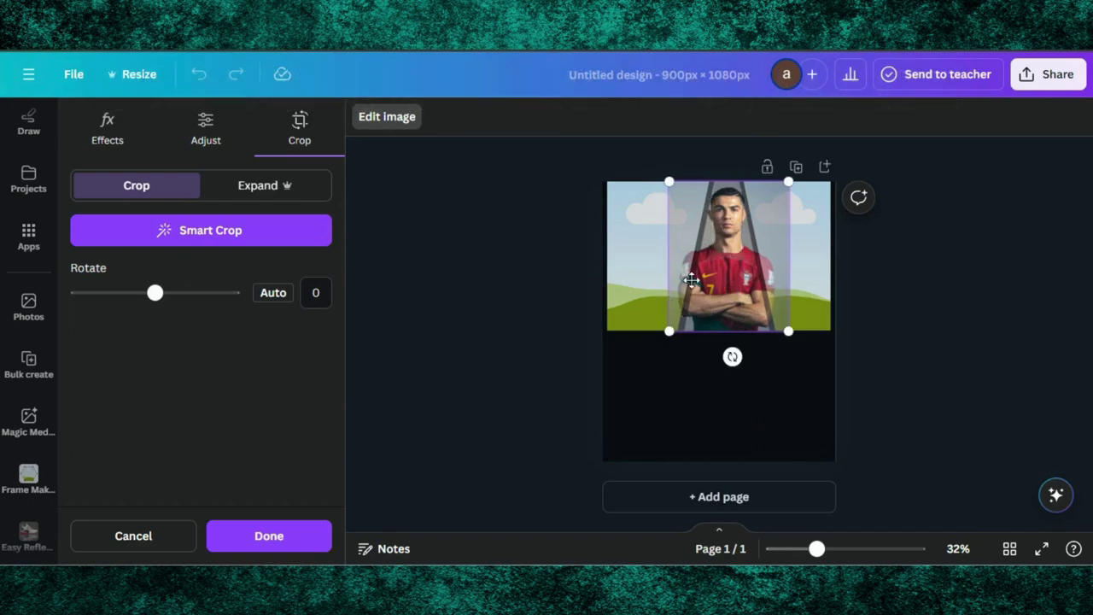
left_click(570, 257)
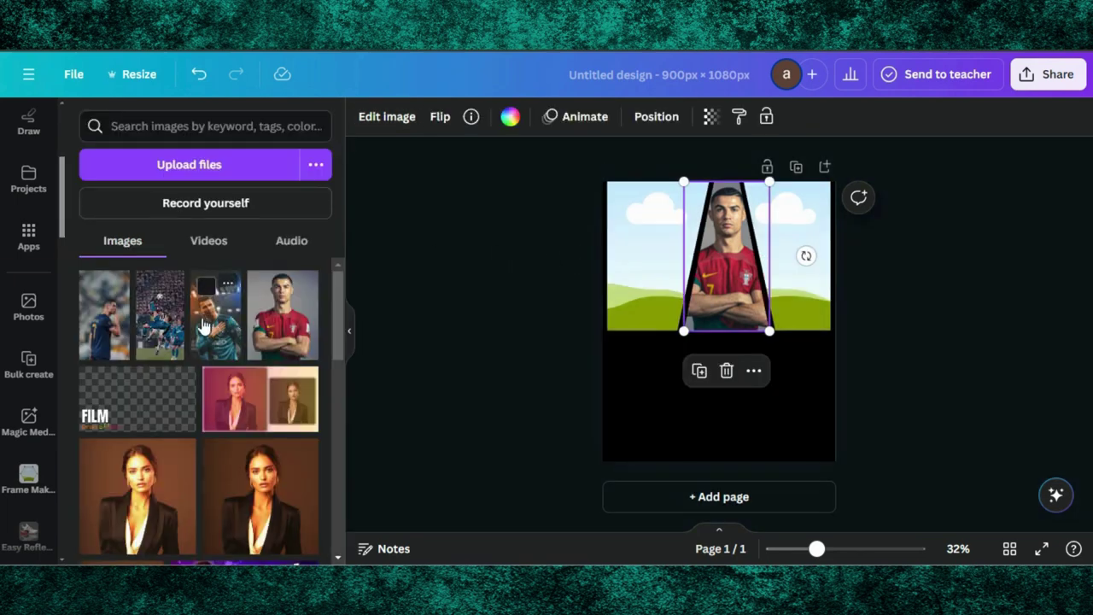
- Fill the left frame with the uploaded dark-blue number 7 jersey photo, then enlarge and reposition it within its crop
left_click_drag(120, 318, 653, 260)
left_click(658, 249)
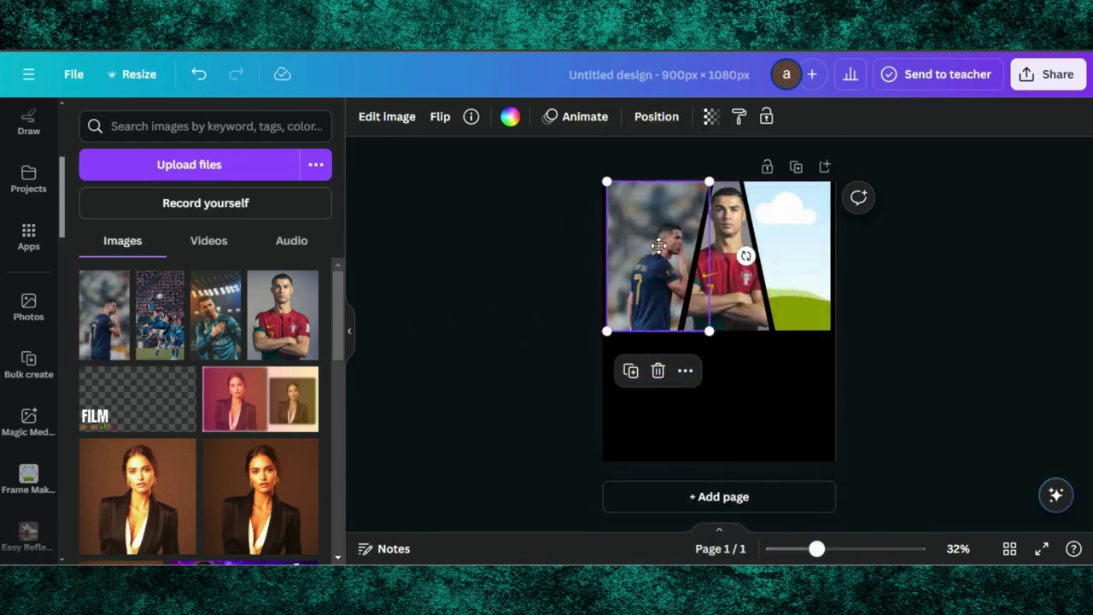
double_click(658, 248)
left_click_drag(607, 165, 558, 141)
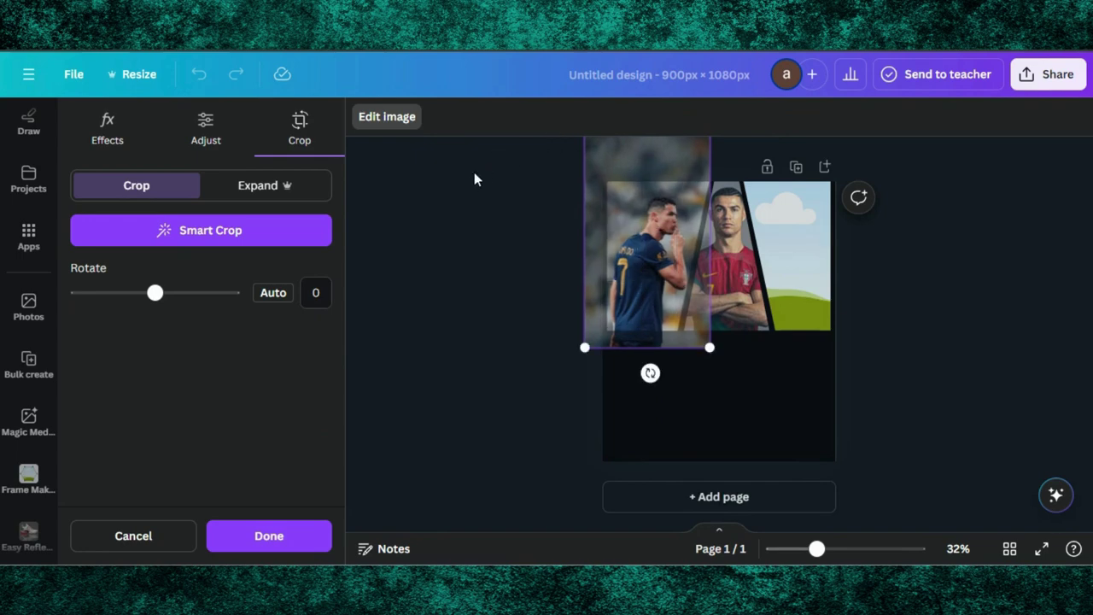
left_click(442, 200)
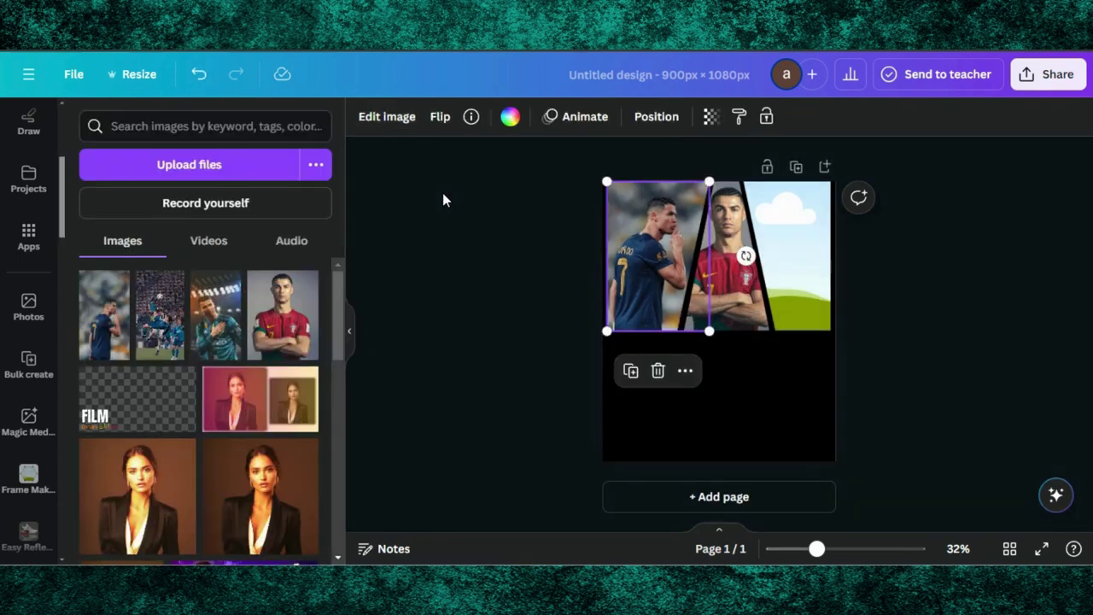
- Fill the right frame with the uploaded overhead-kick photo, then enlarge and reposition it within its crop
left_click_drag(159, 286, 792, 236)
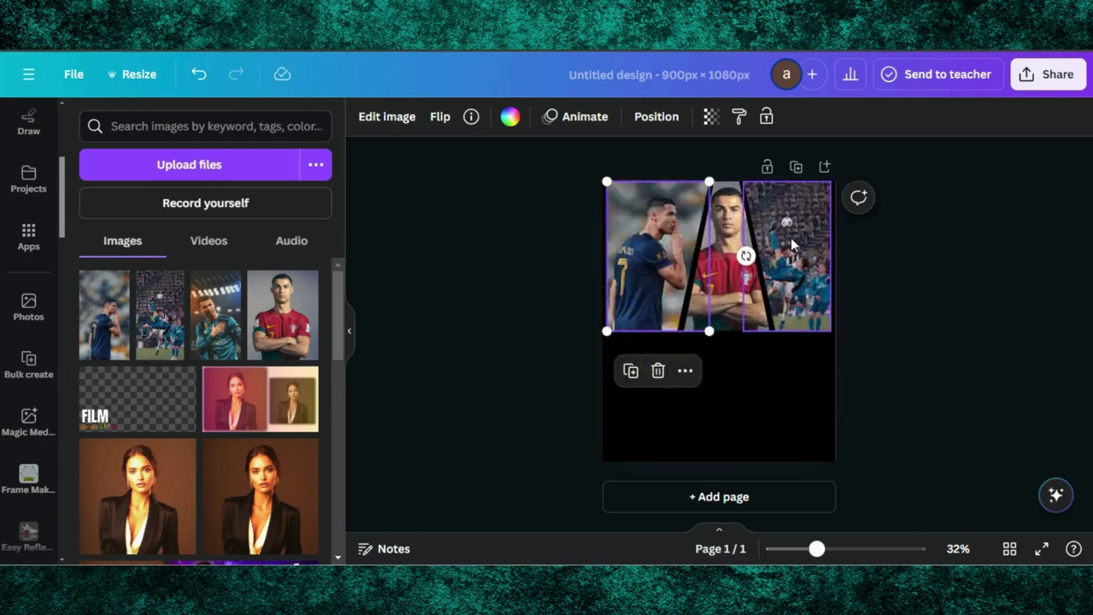
double_click(791, 238)
left_click_drag(830, 163, 906, 171)
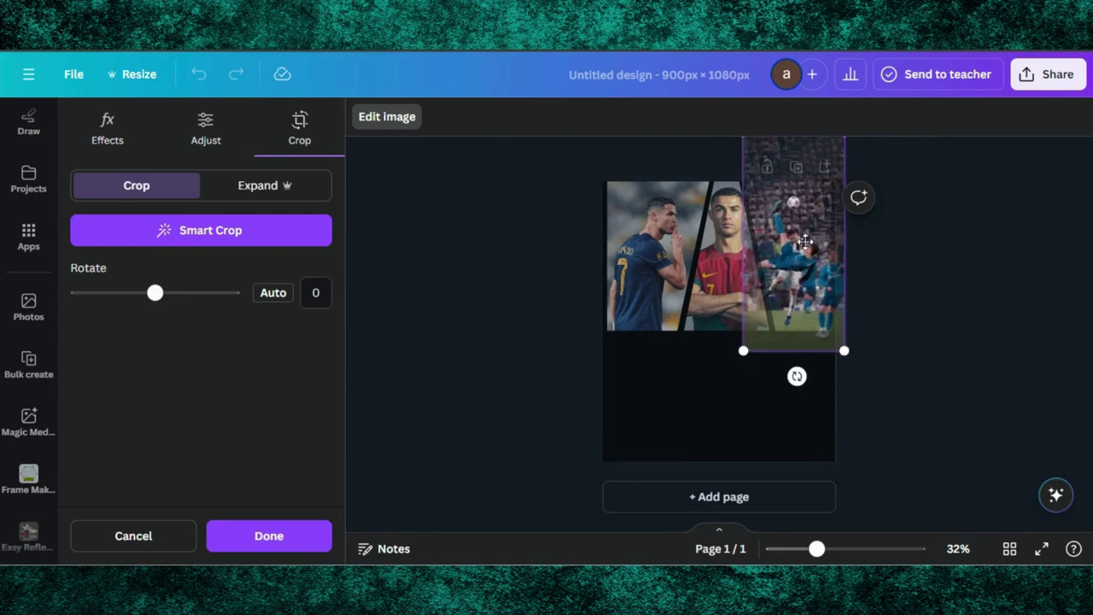
left_click_drag(818, 243, 832, 252)
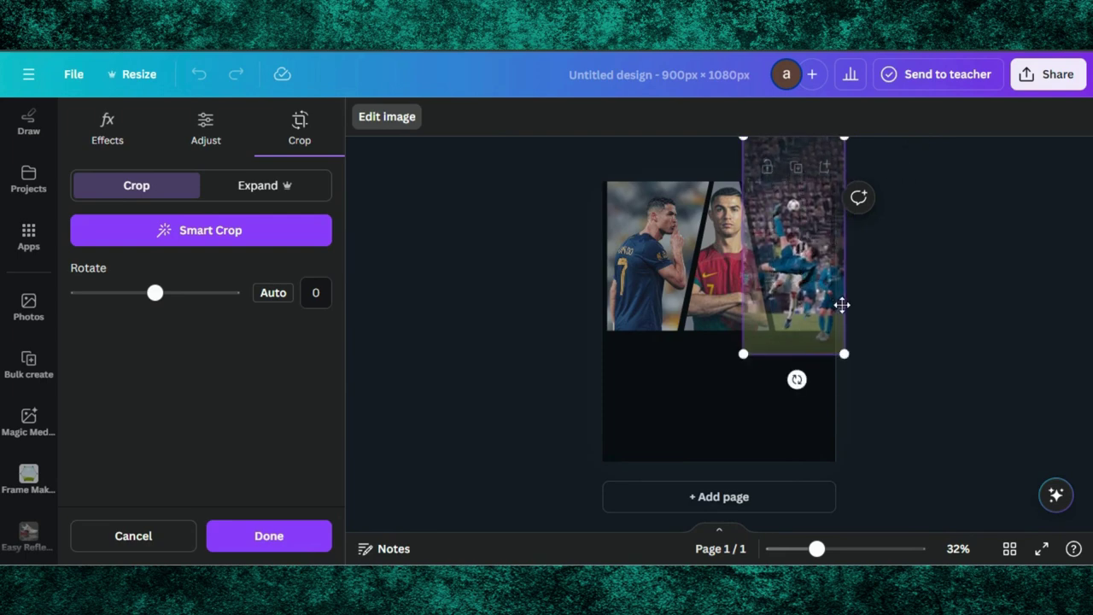
left_click(913, 304)
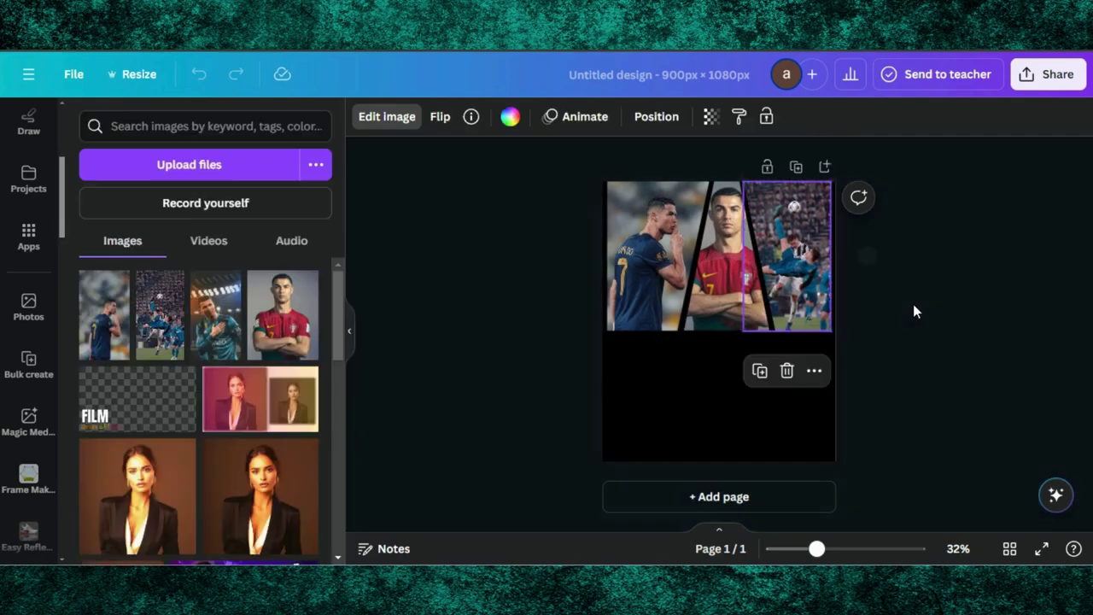
left_click(913, 304)
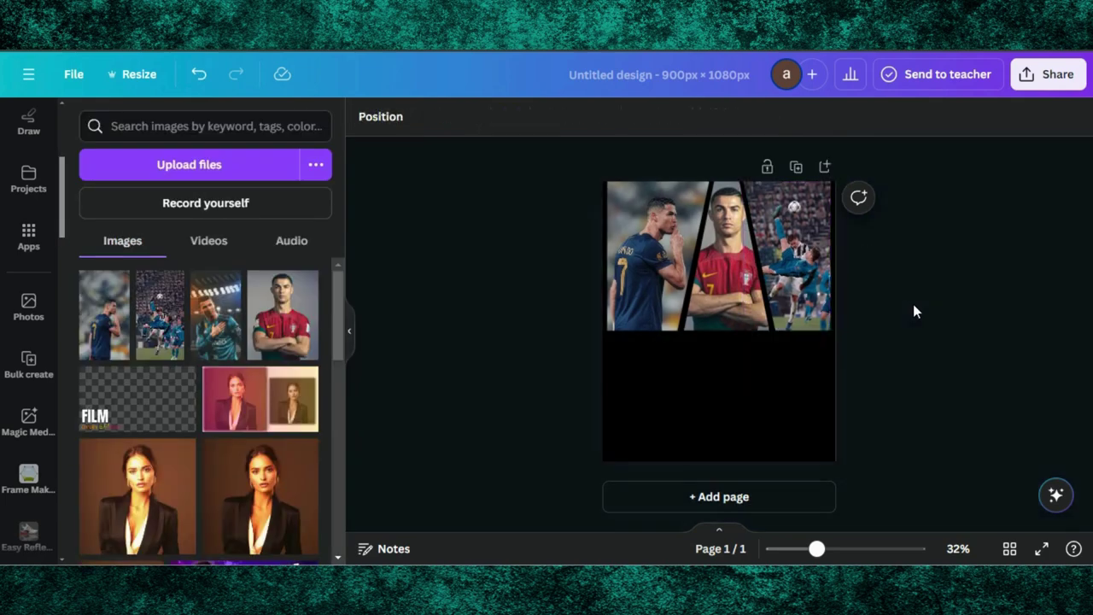
- Apply the Coral duotone effect to the centre photo
left_click(732, 289)
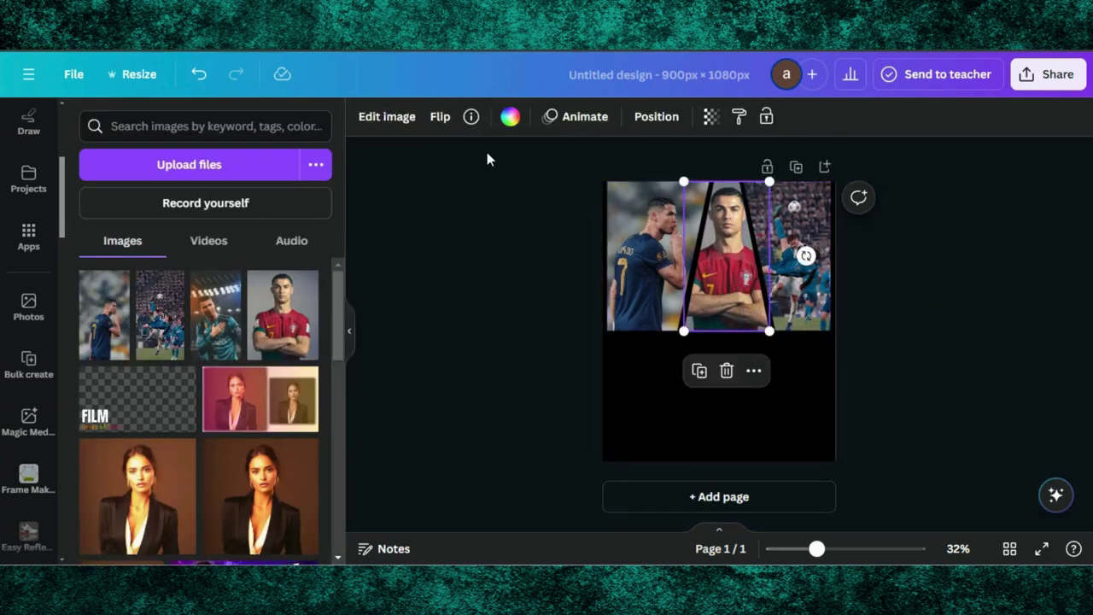
left_click(373, 118)
scroll(195, 343, "down", 4)
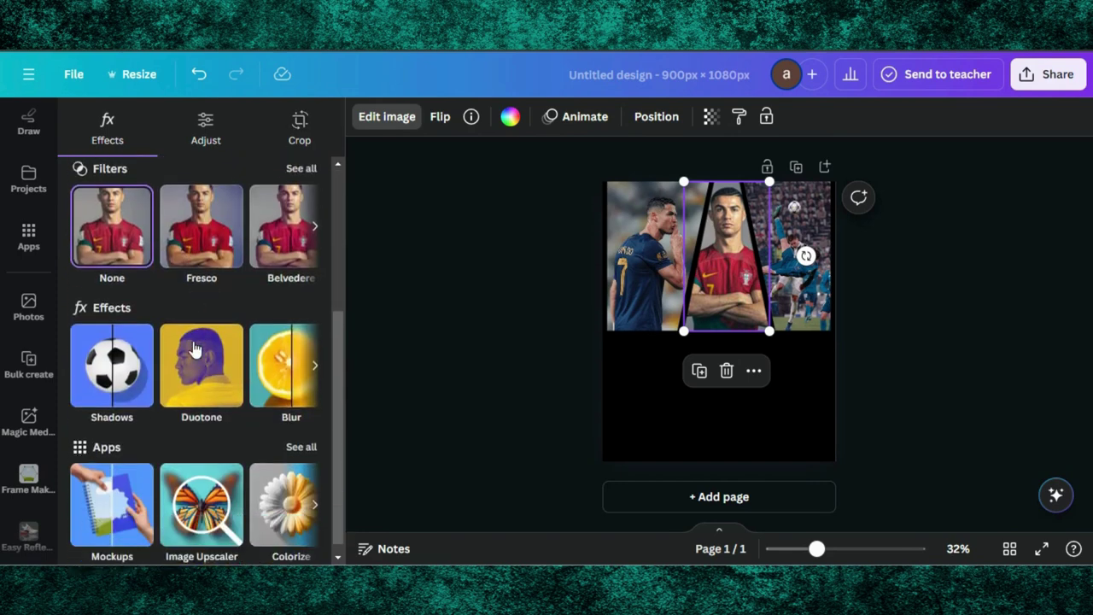
left_click(204, 352)
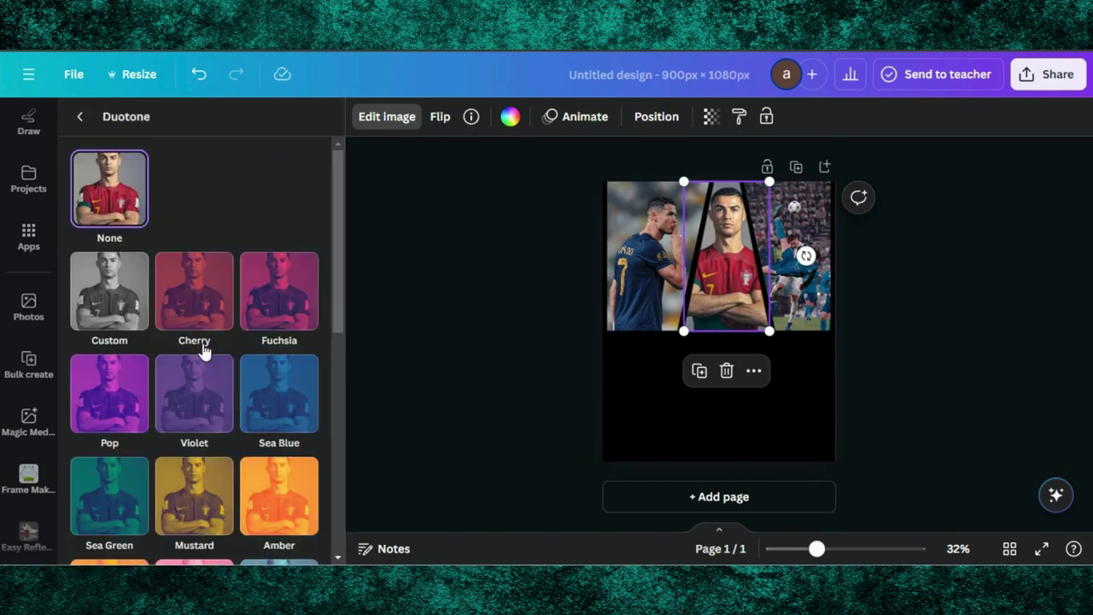
left_click(120, 299)
scroll(214, 309, "down", 5)
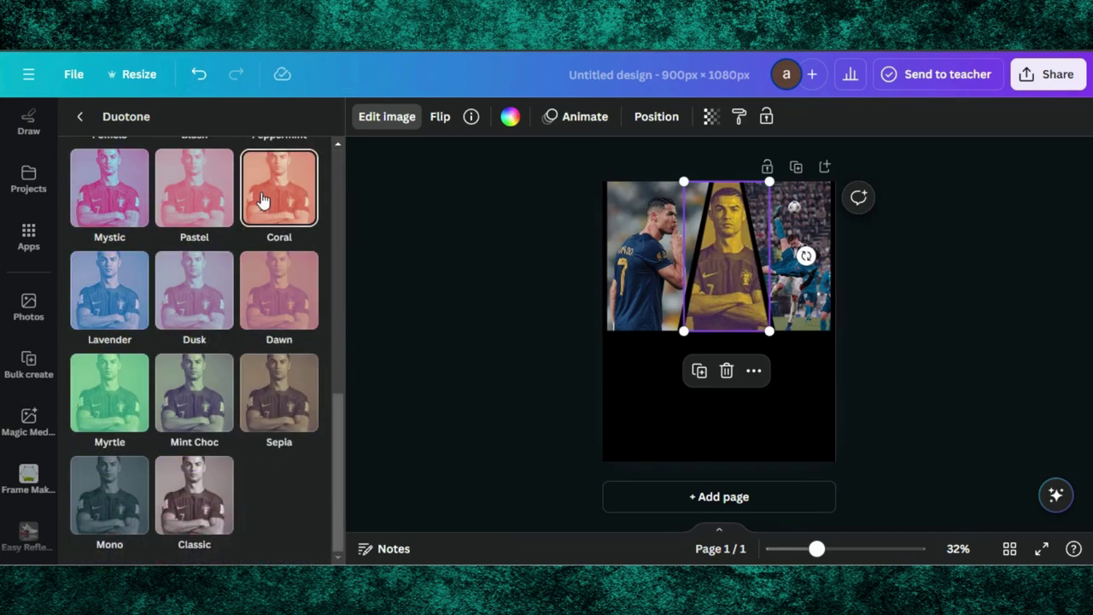
left_click(264, 200)
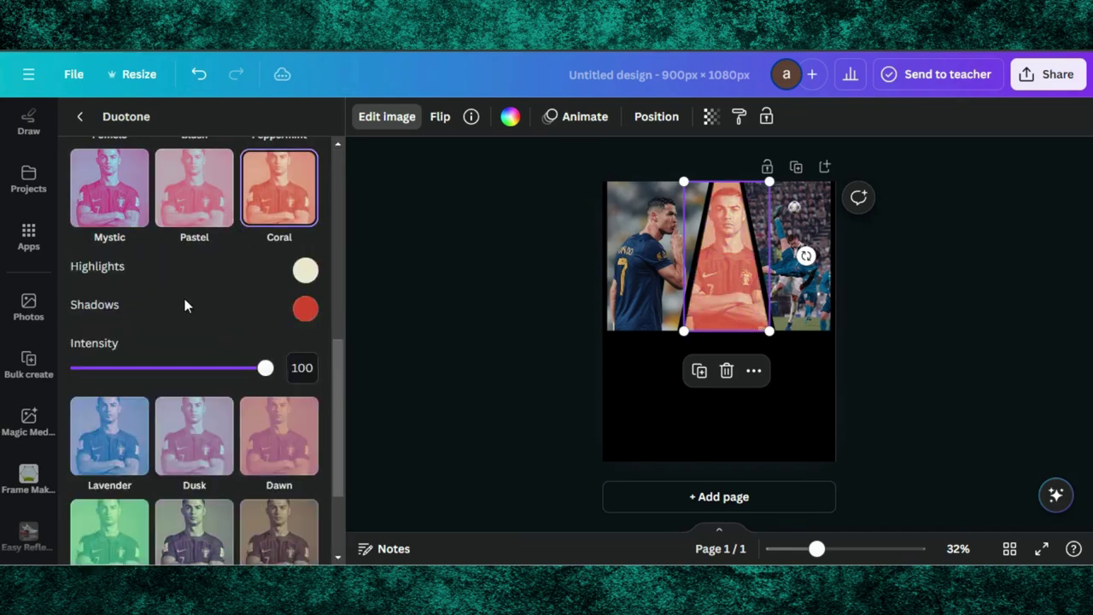
- Try the Cherry duotone effect on the left photo
left_click(637, 260)
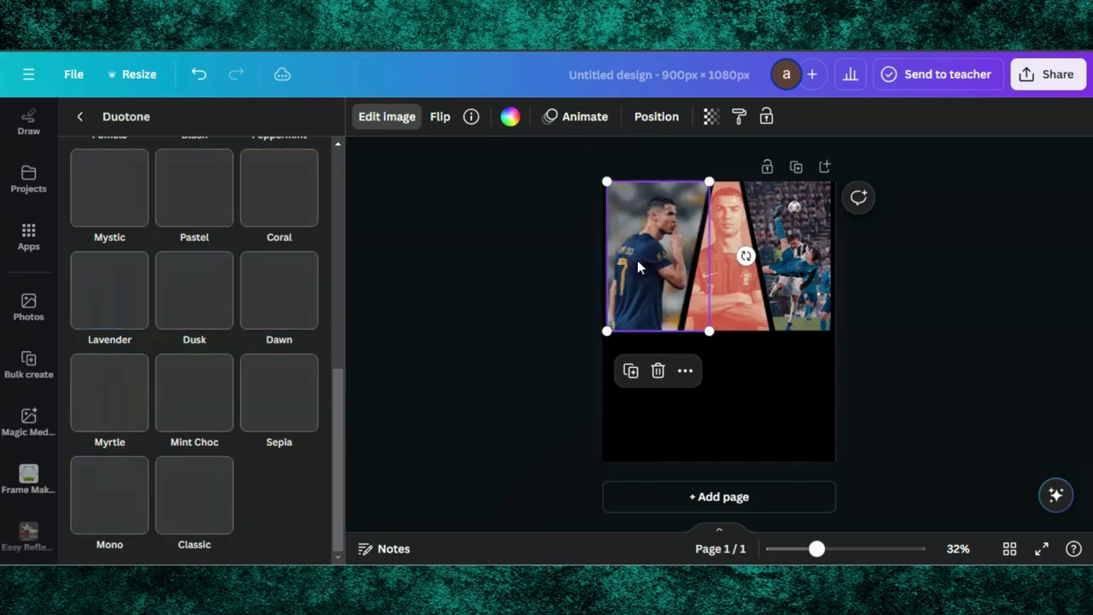
scroll(229, 296, "up", 3)
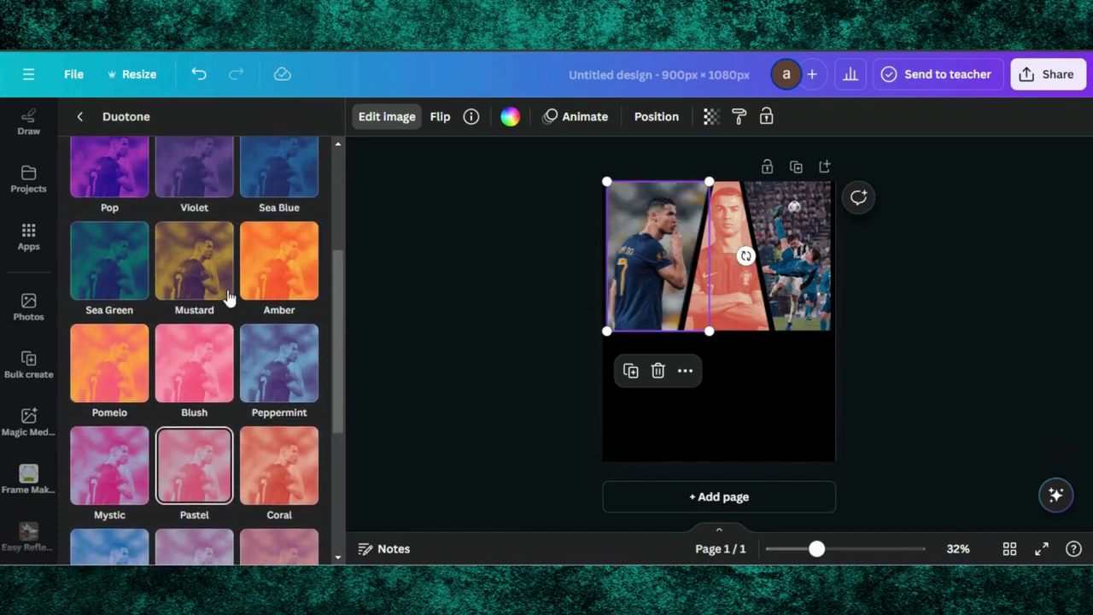
scroll(205, 274, "up", 3)
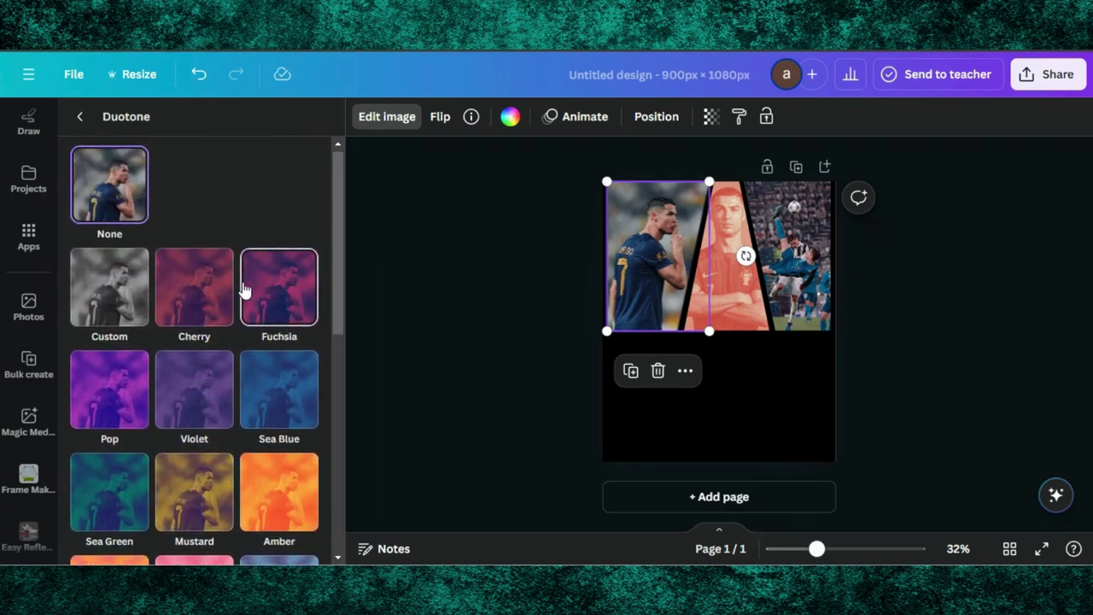
left_click(207, 293)
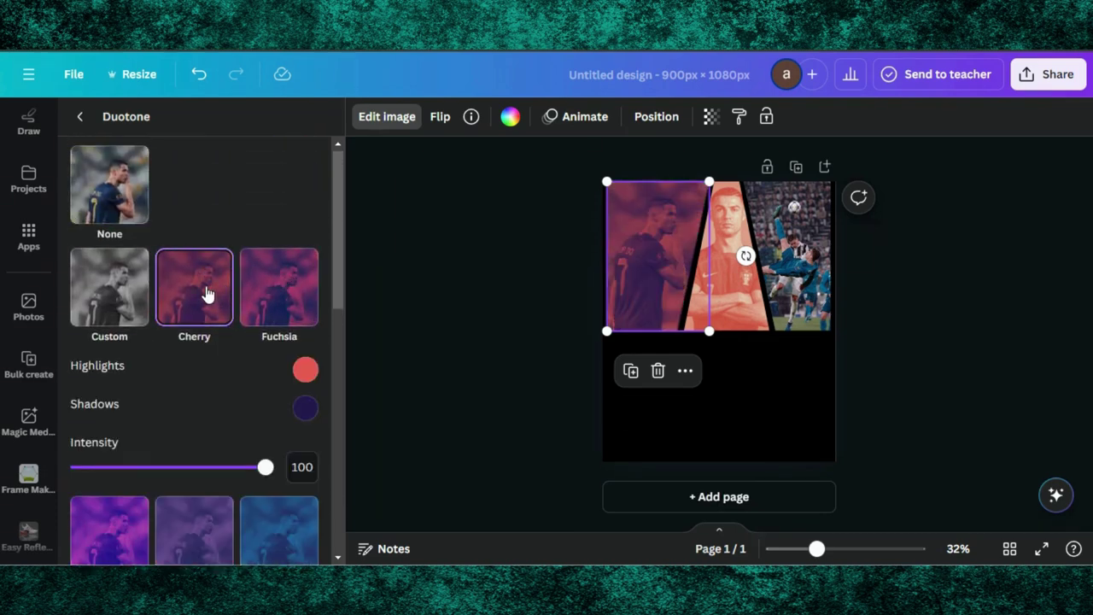
- Open the Screen effect app for the left photo
left_click(628, 209)
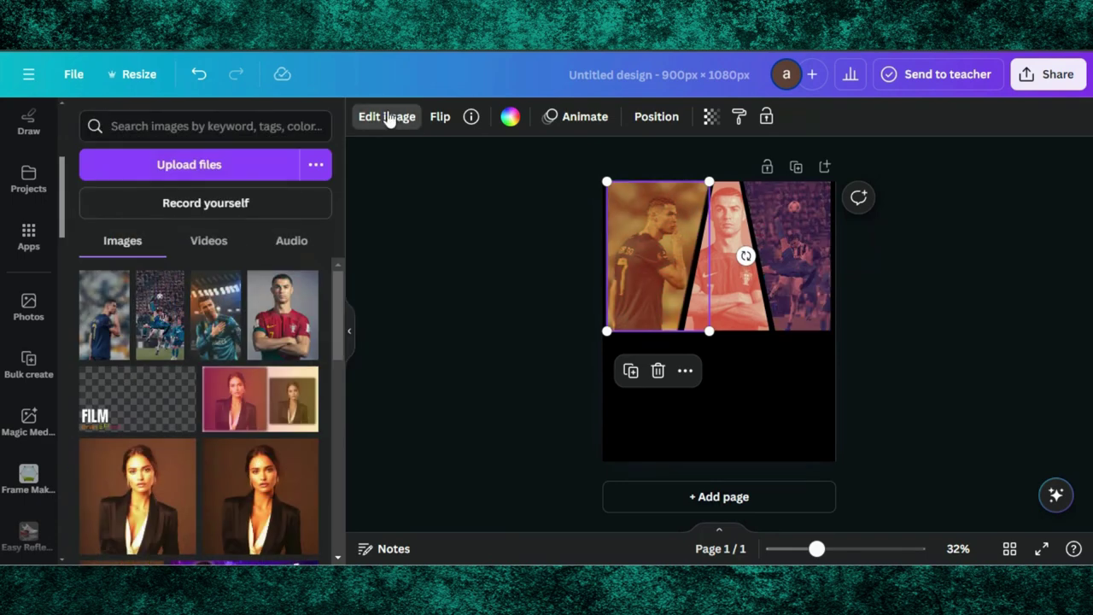
scroll(202, 289, "down", 5)
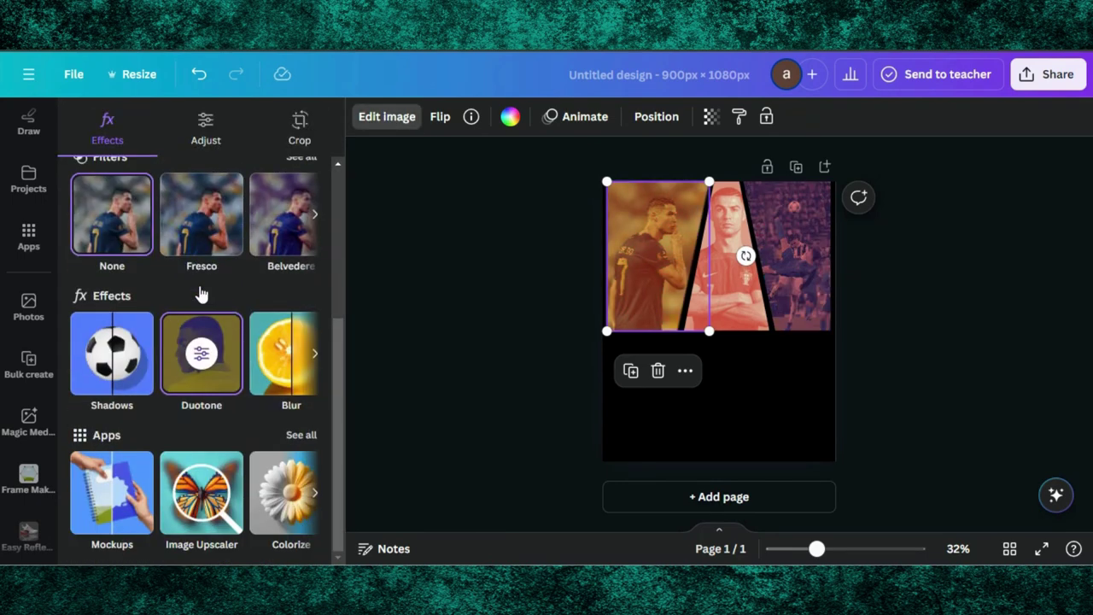
left_click(318, 498)
left_click(318, 497)
left_click(318, 497)
left_click(318, 498)
left_click(318, 497)
left_click(317, 497)
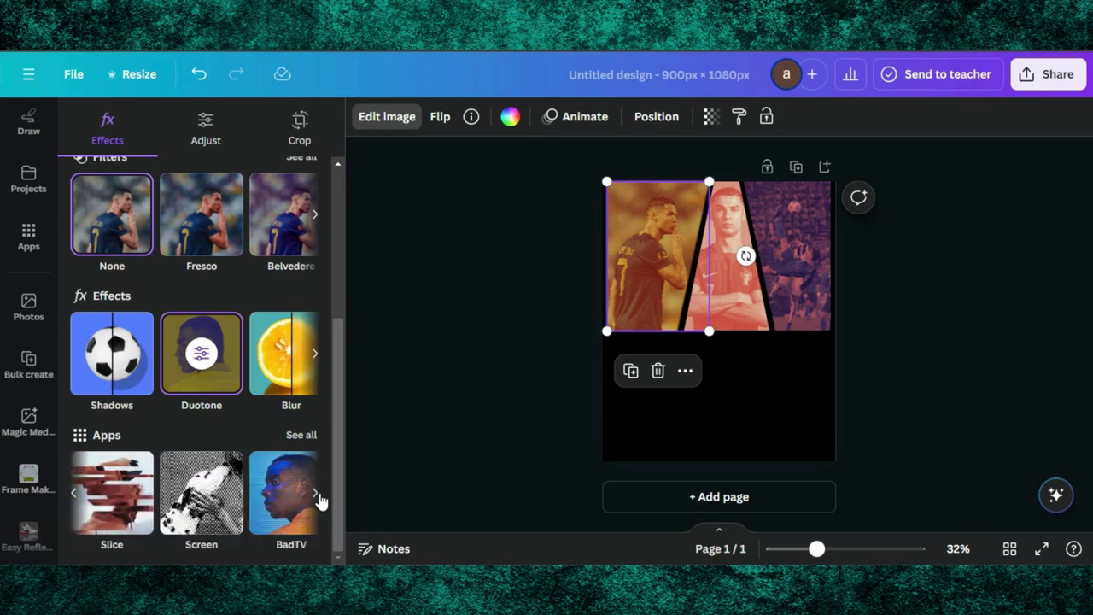
left_click(227, 500)
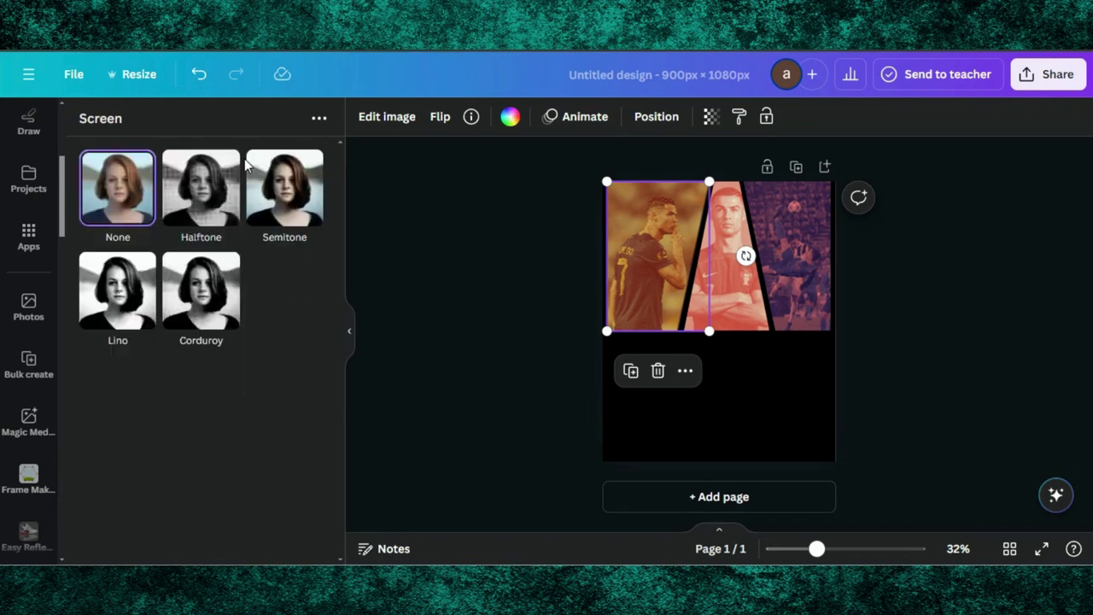
- Apply the Halftone effect to the left photo with amount 0.05 and scale 2.73, and save it
left_click(198, 193)
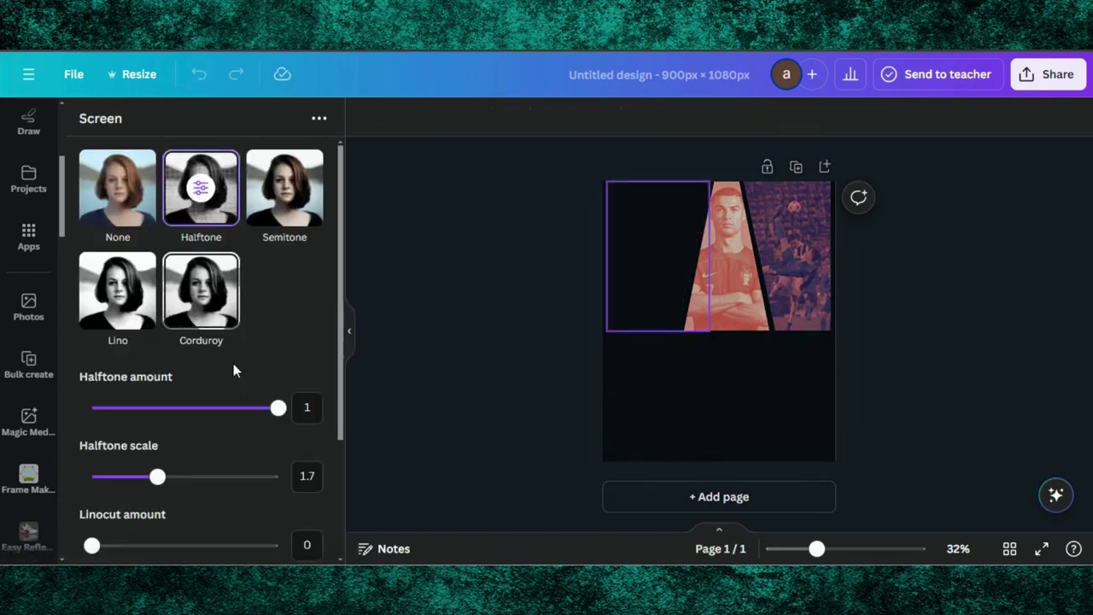
left_click_drag(278, 409, 102, 408)
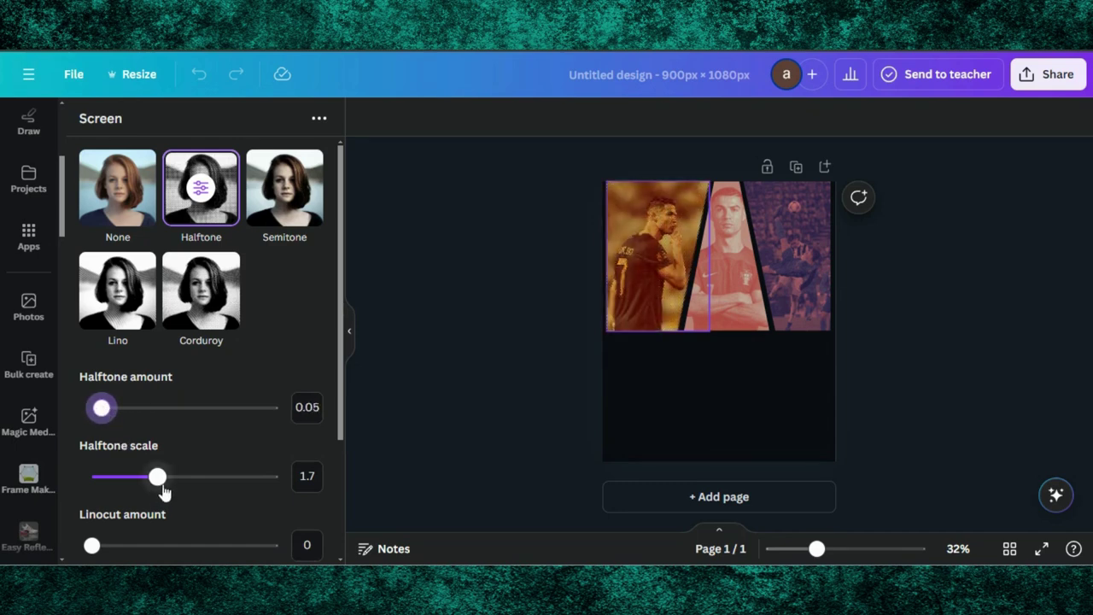
left_click_drag(159, 476, 256, 478)
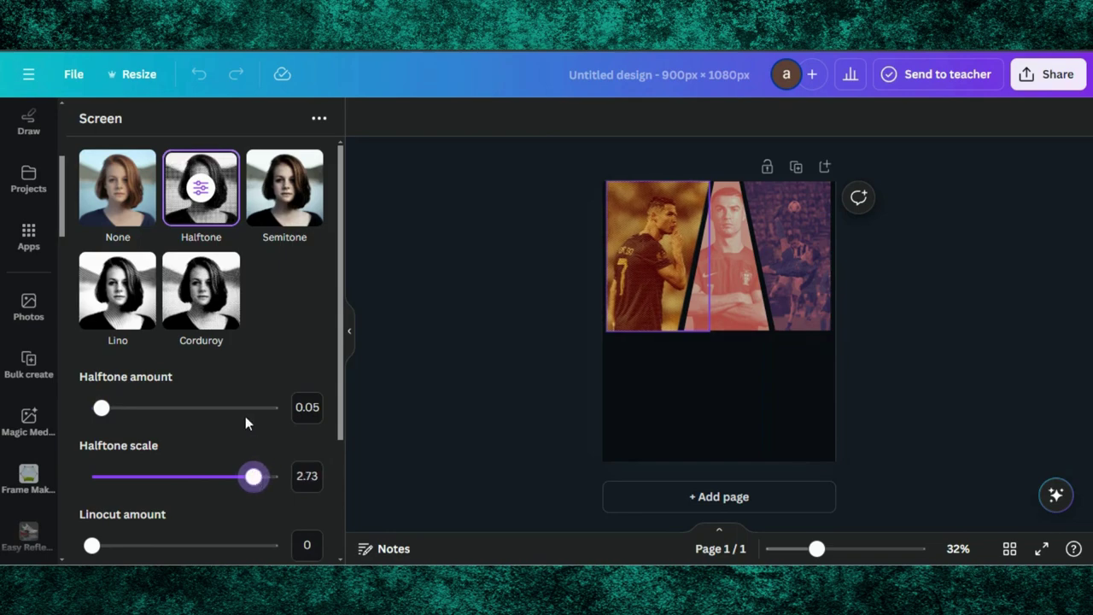
scroll(245, 351, "down", 3)
left_click(281, 499)
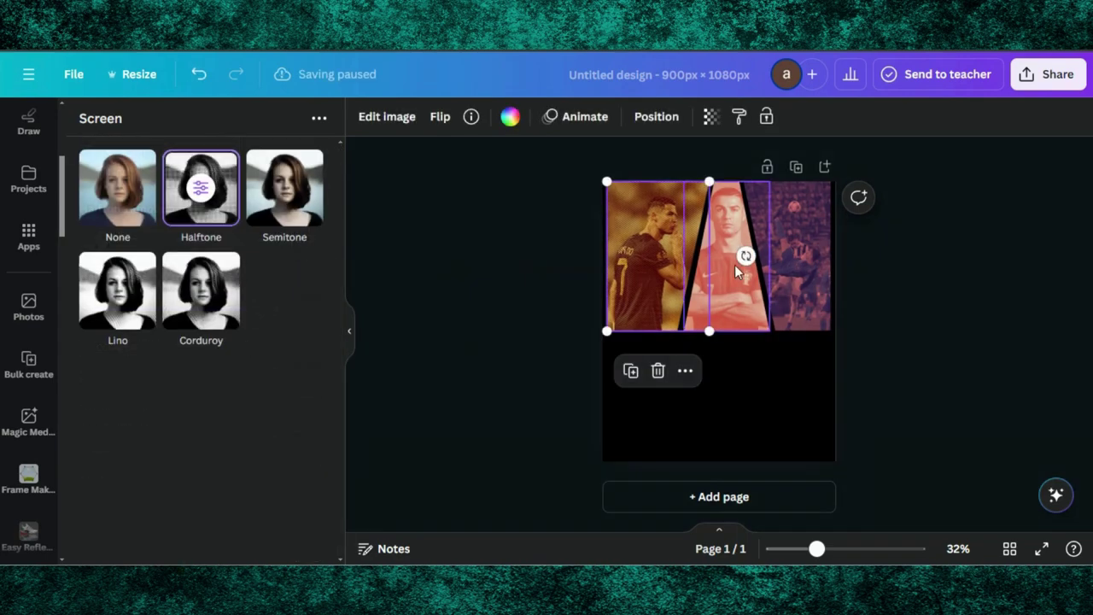
- Apply the Halftone effect to the centre photo with amount 0.07 and scale 2.73, and save it
left_click(735, 264)
left_click(188, 196)
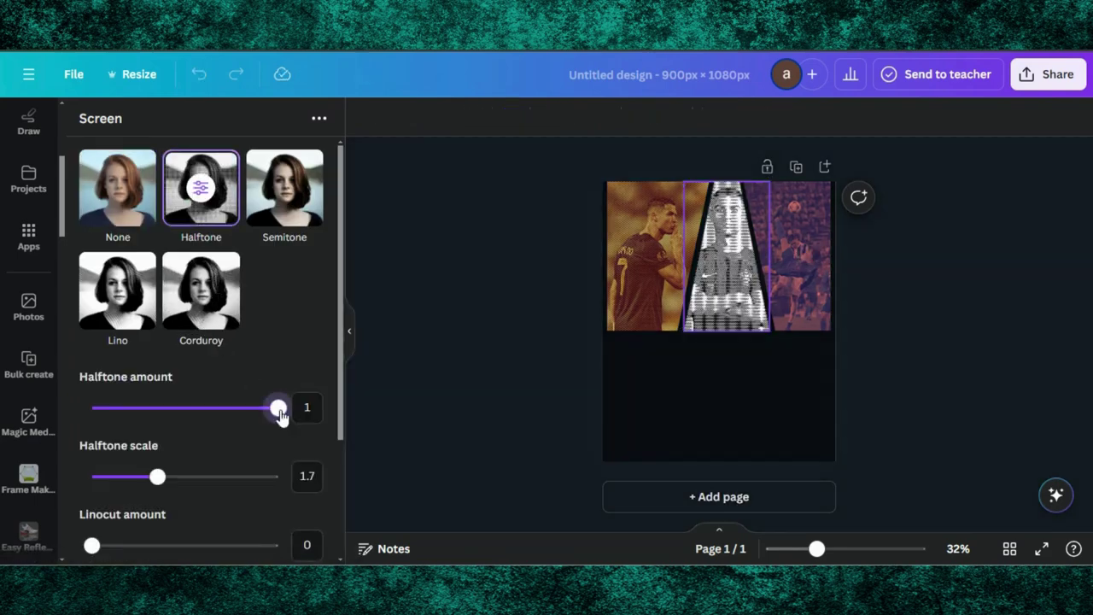
left_click_drag(278, 407, 102, 408)
left_click_drag(157, 476, 255, 479)
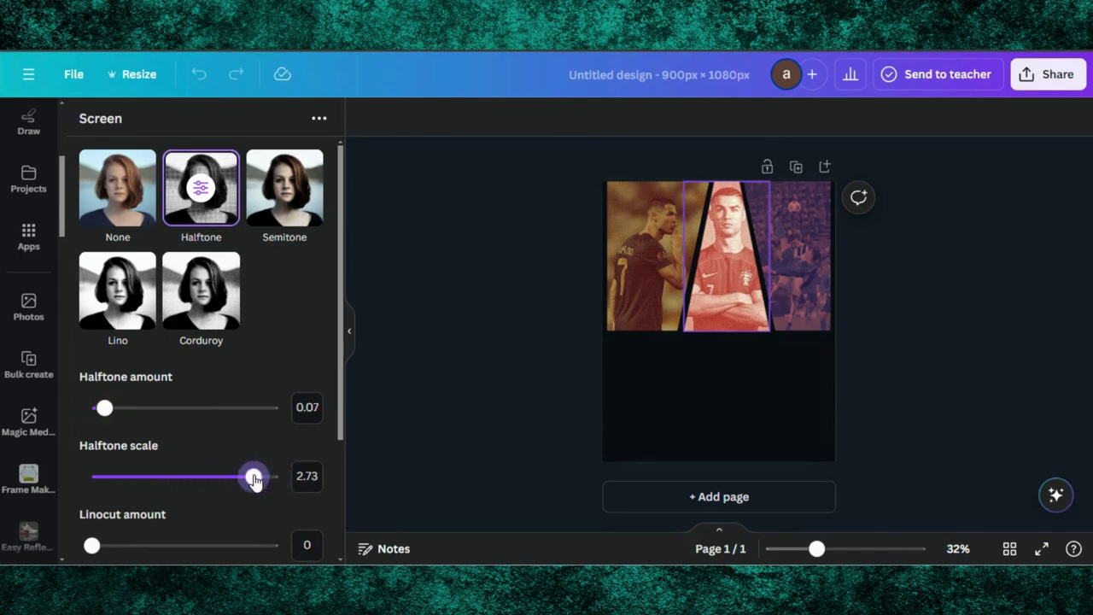
scroll(229, 452, "down", 3)
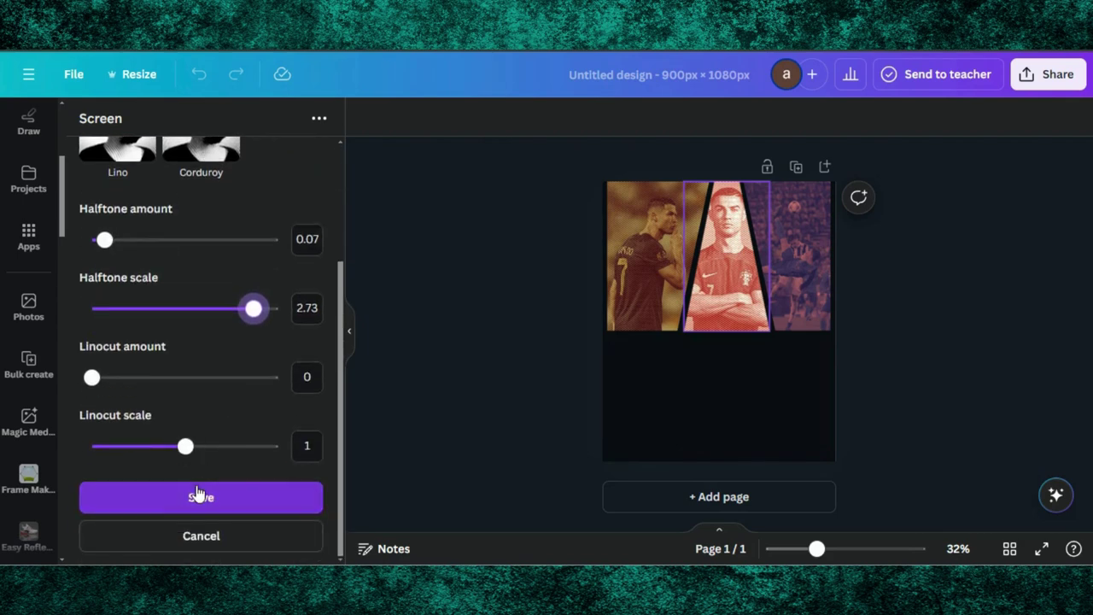
left_click(722, 286)
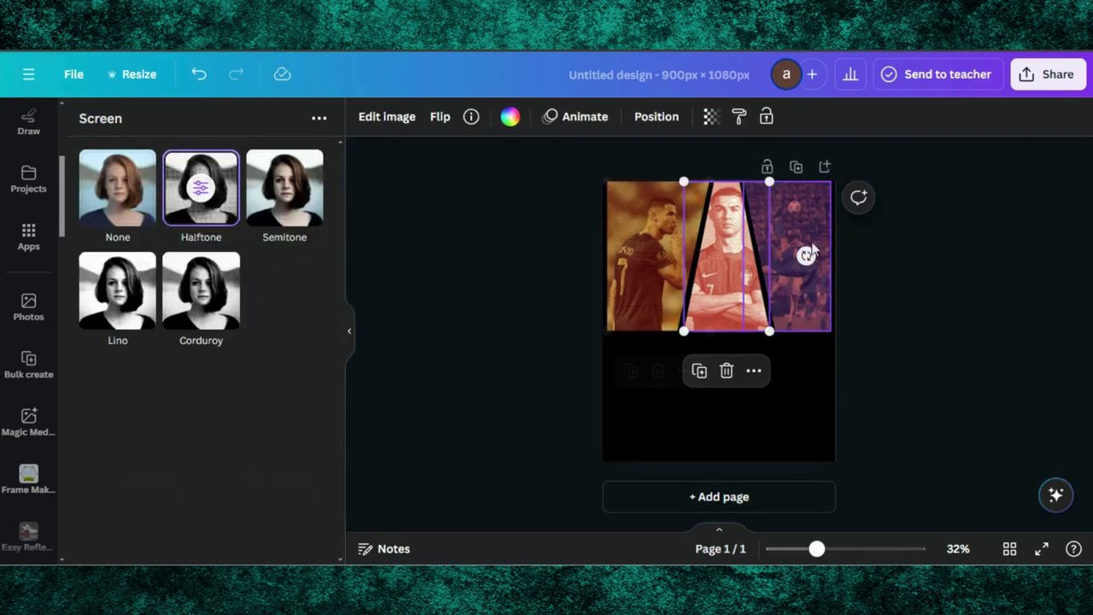
- Enlarge the left photo slightly within its crop and shift it so the footballer fills more of the frame
left_click(665, 261)
double_click(667, 265)
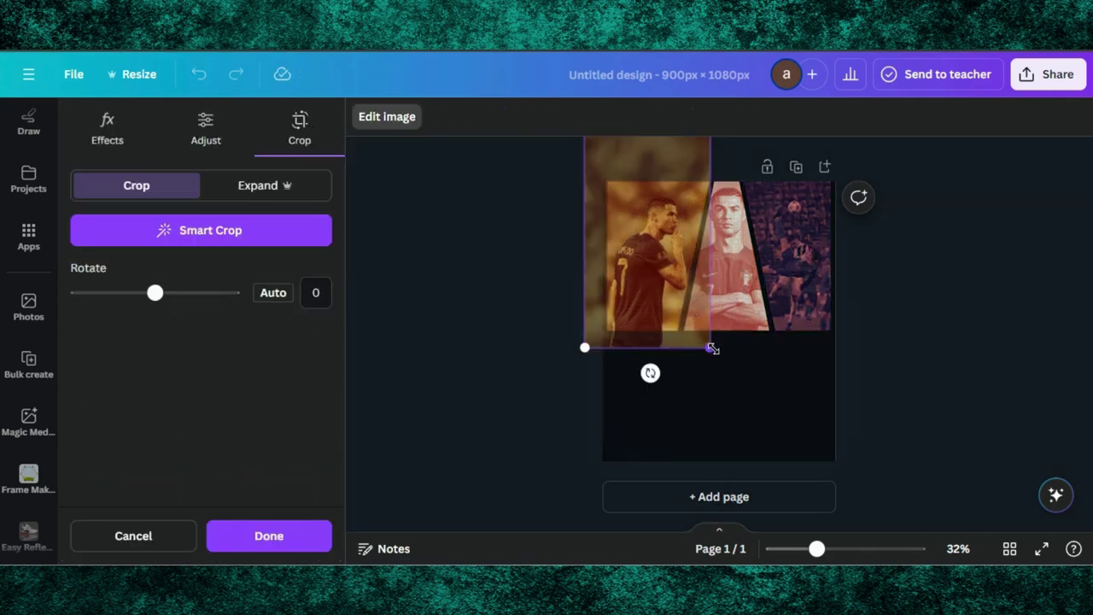
left_click_drag(713, 348, 746, 371)
left_click_drag(646, 246, 680, 247)
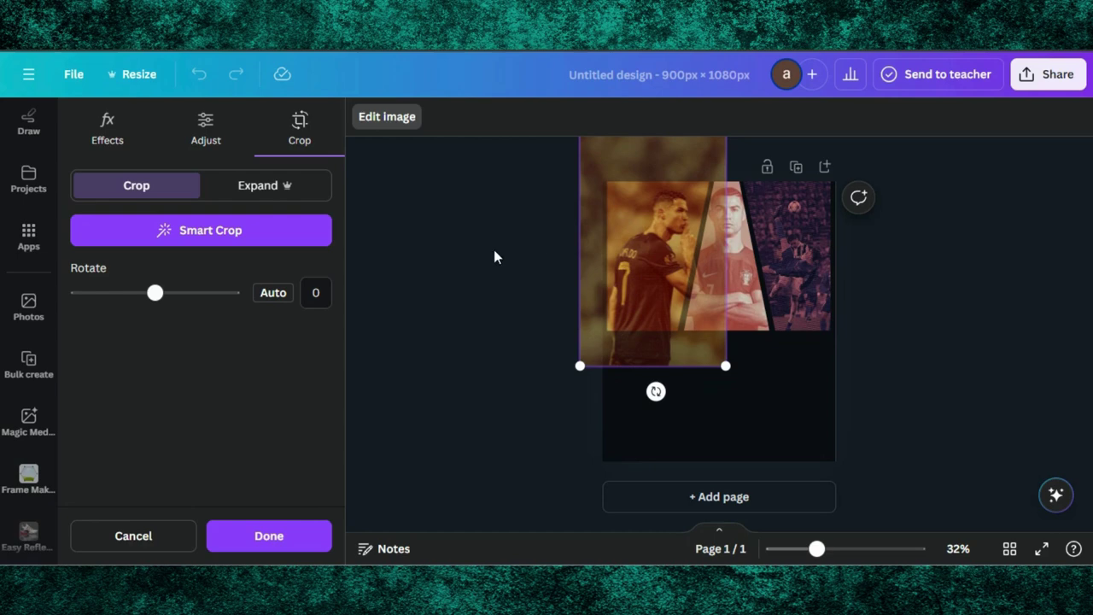
key("Return")
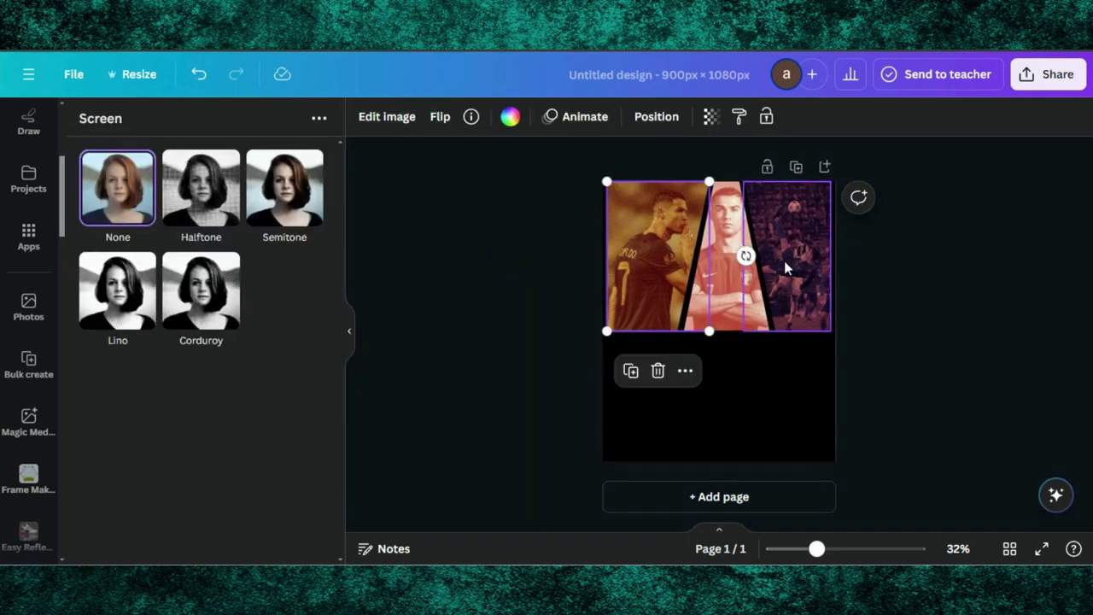
- Grab the footballer out of the left photo with Magic Grab and trim the cut-out's lower edge to the photo's bottom line
left_click(376, 116)
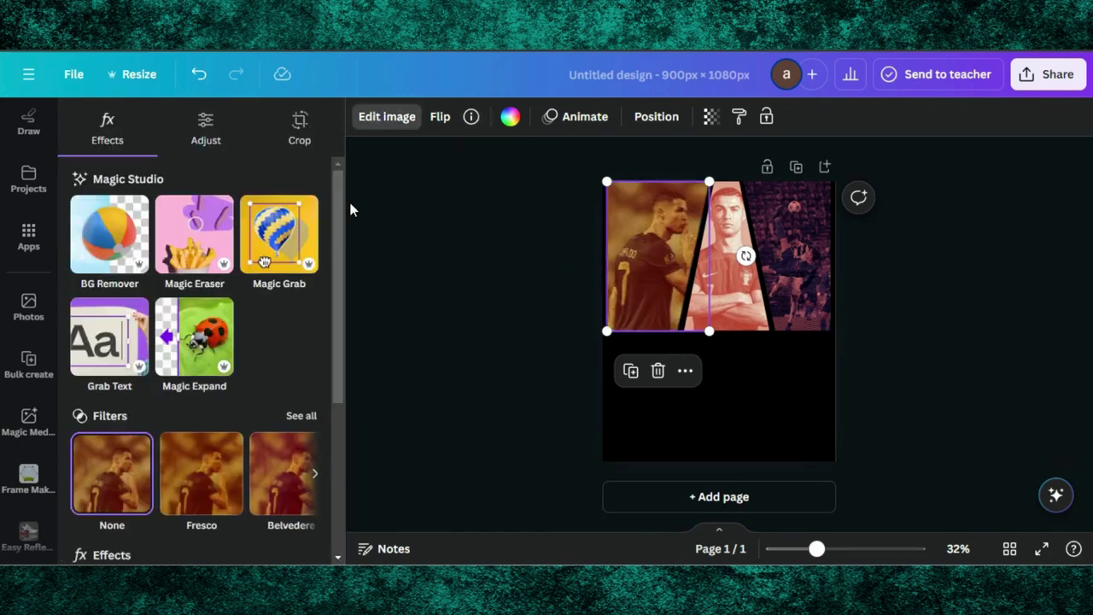
left_click(272, 235)
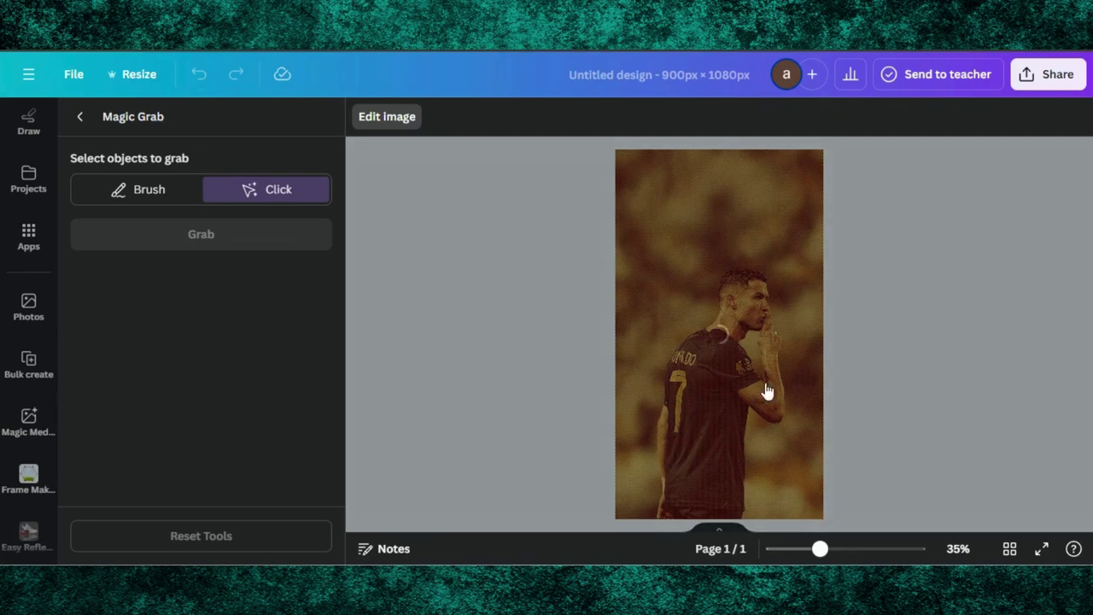
left_click(740, 383)
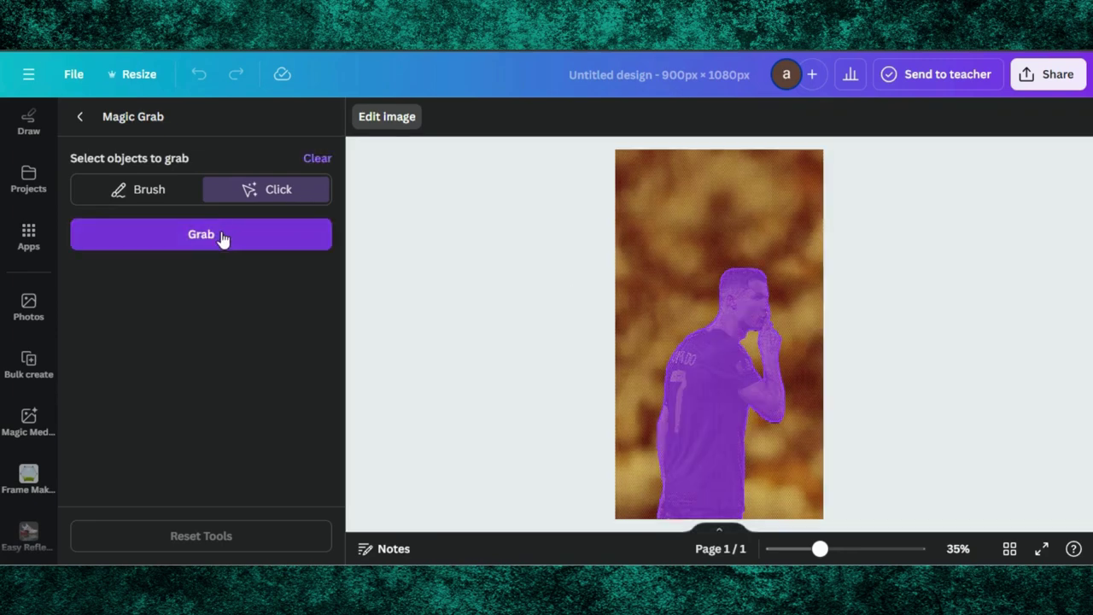
left_click(222, 240)
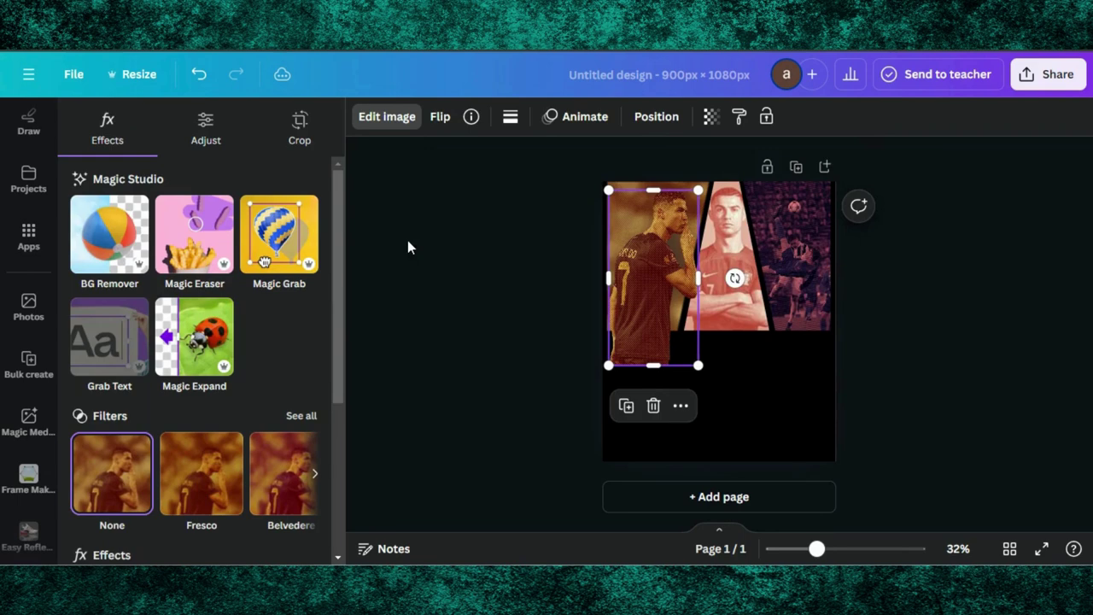
left_click_drag(651, 365, 657, 330)
- Replace the right frame's picture with the uploaded photo of the footballer in a teal shirt with his hand on his chest
left_click(818, 262)
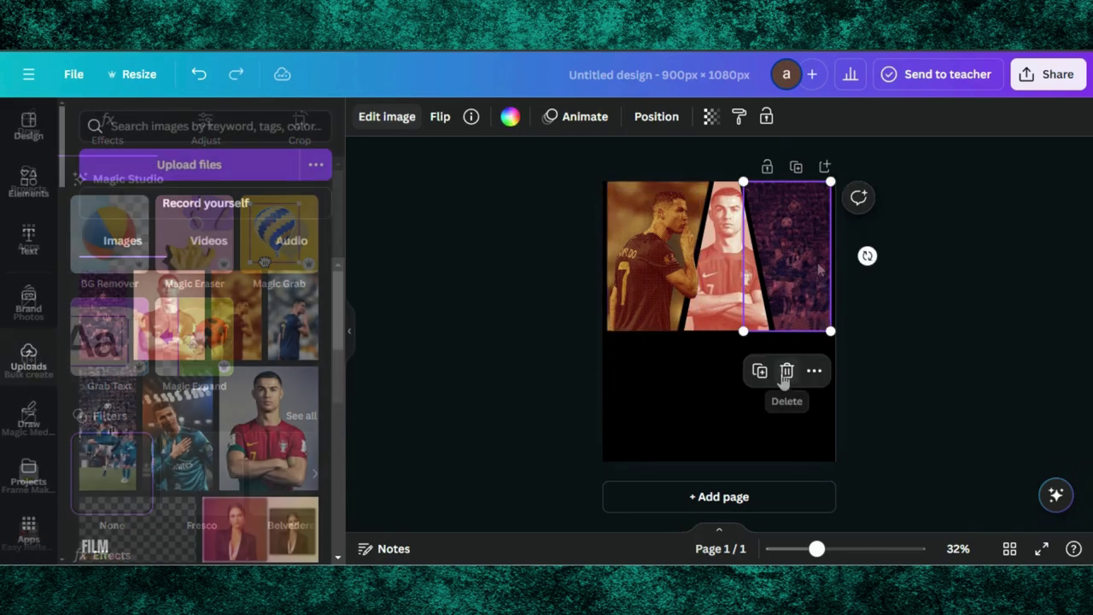
left_click(785, 371)
left_click(795, 301)
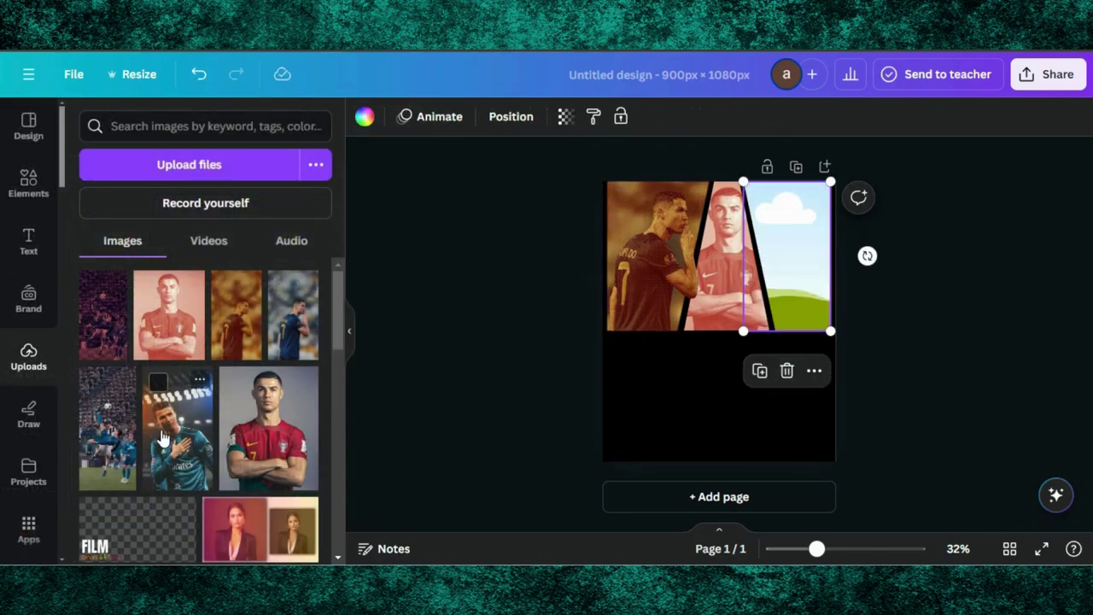
left_click_drag(162, 438, 778, 290)
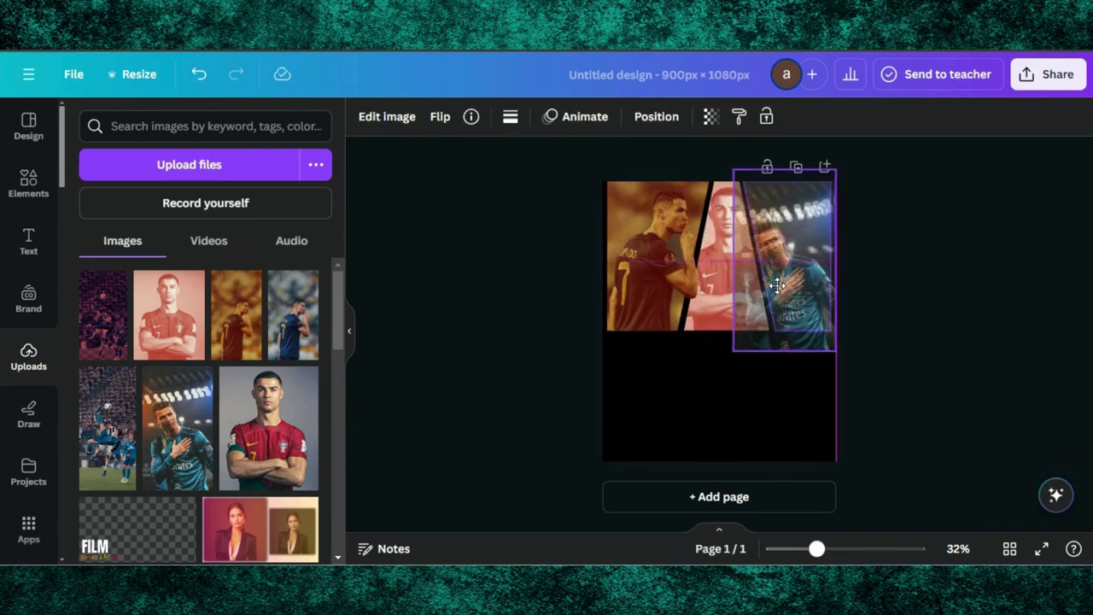
left_click(784, 268)
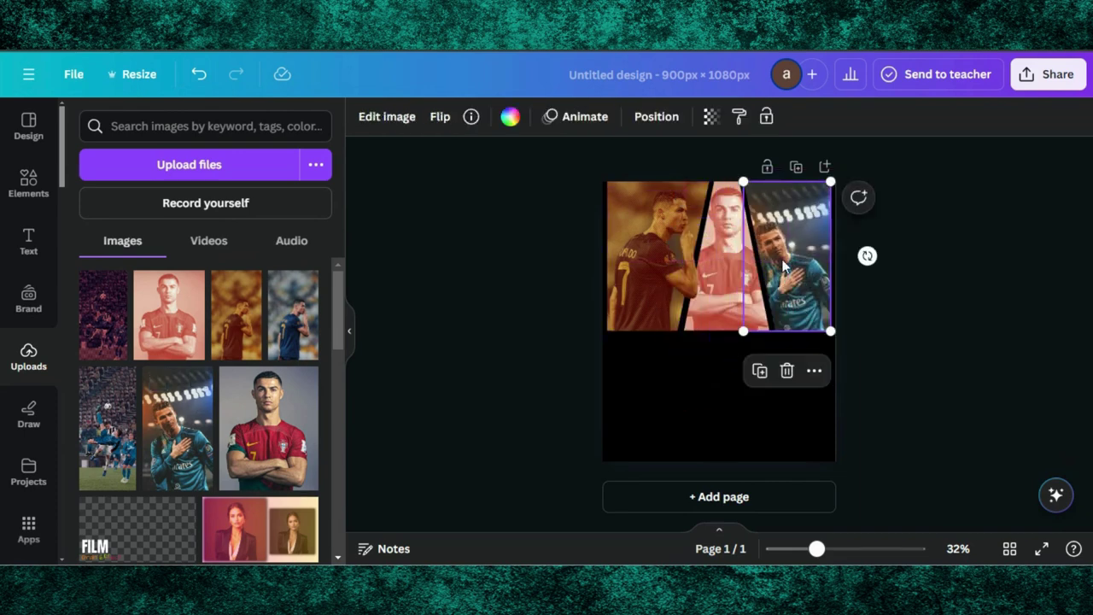
- Enlarge the right photo within its crop and shift it so the footballer fills the slanted frame
double_click(784, 267)
left_click_drag(833, 177, 893, 143)
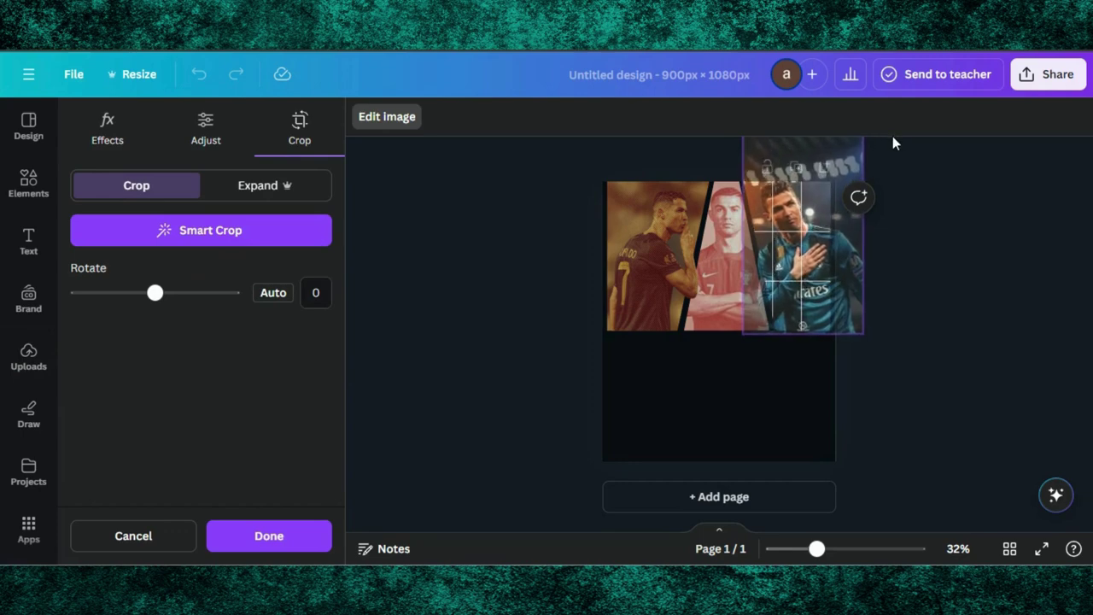
left_click_drag(802, 230, 793, 234)
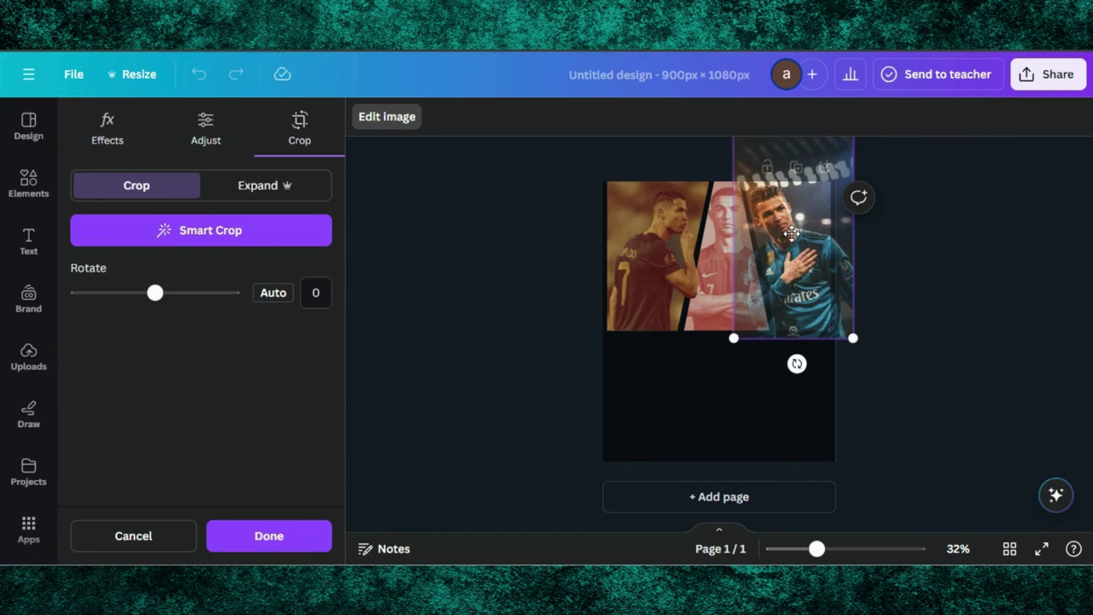
left_click(937, 306)
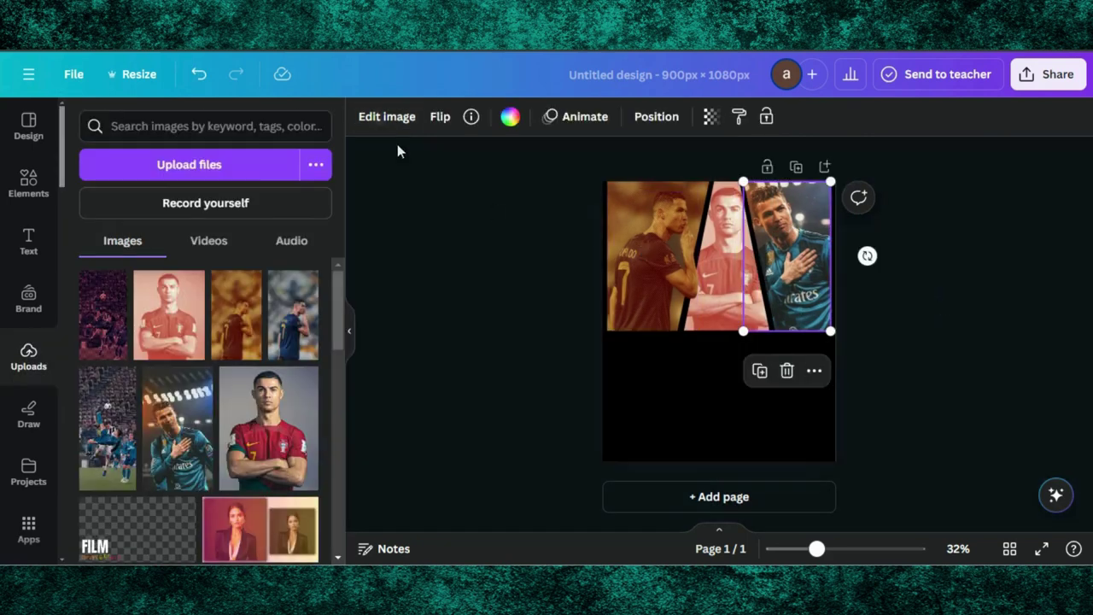
- Apply the Amber duotone effect to the right photo and lower its intensity to a little over half
left_click(381, 116)
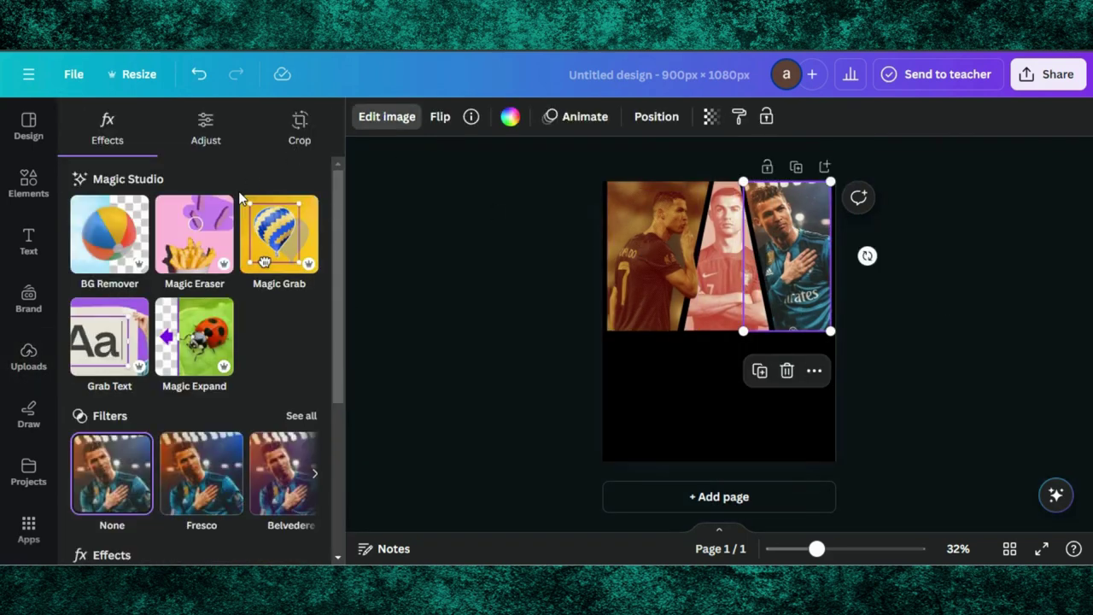
scroll(237, 275, "down", 3)
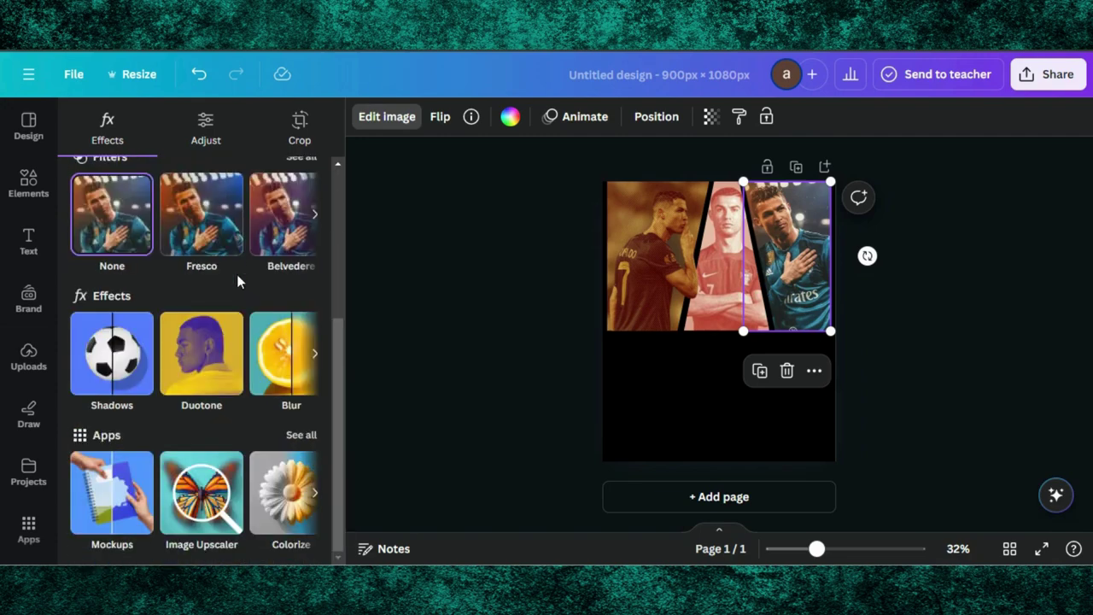
left_click(199, 366)
left_click(276, 501)
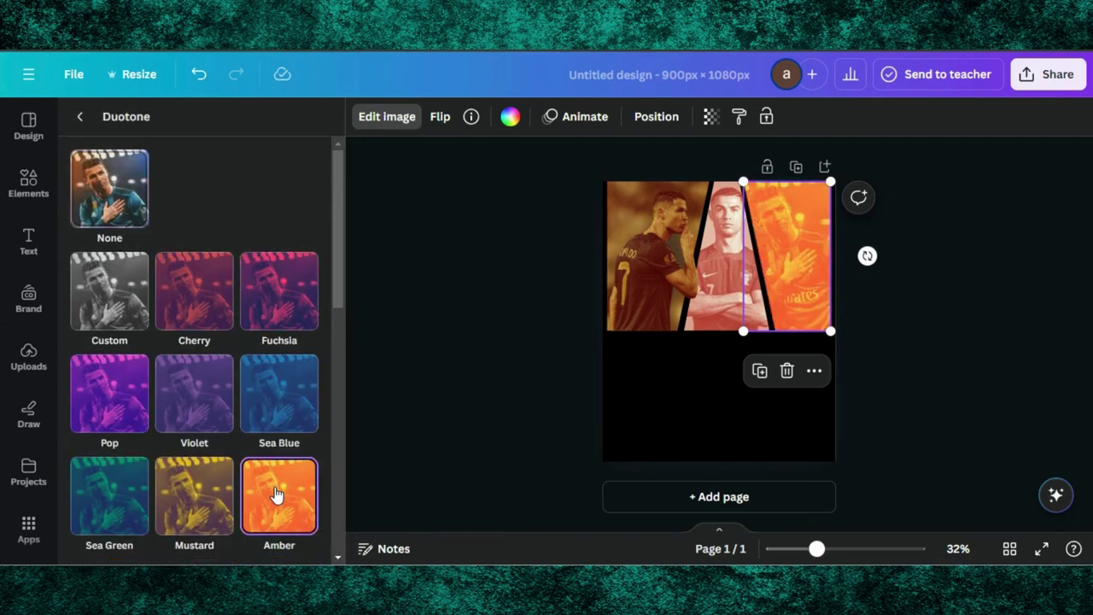
scroll(264, 451, "down", 3)
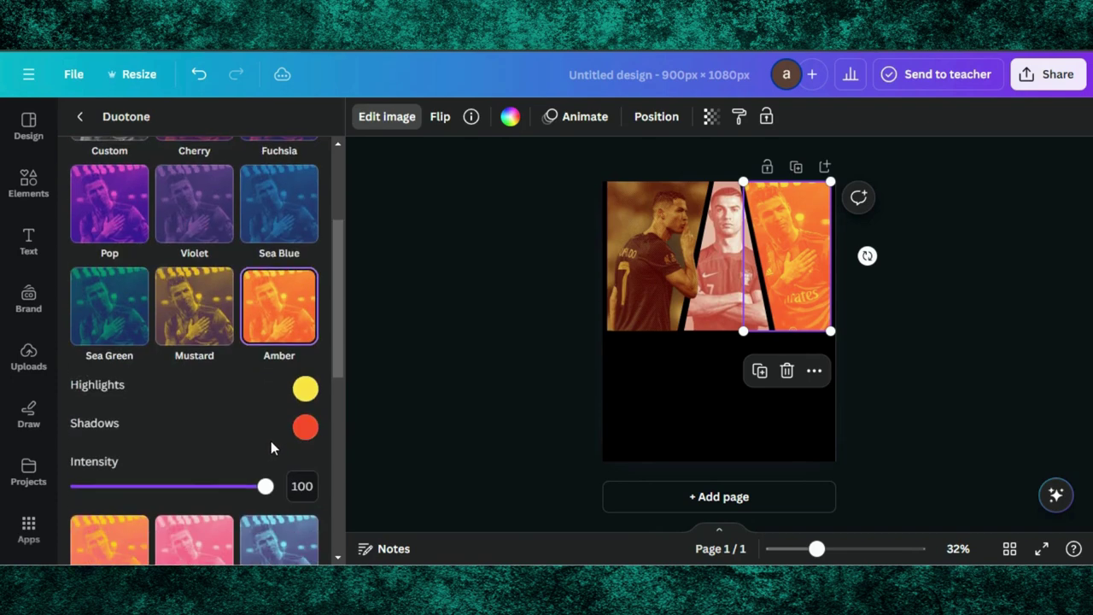
left_click_drag(264, 487, 182, 489)
left_click(79, 117)
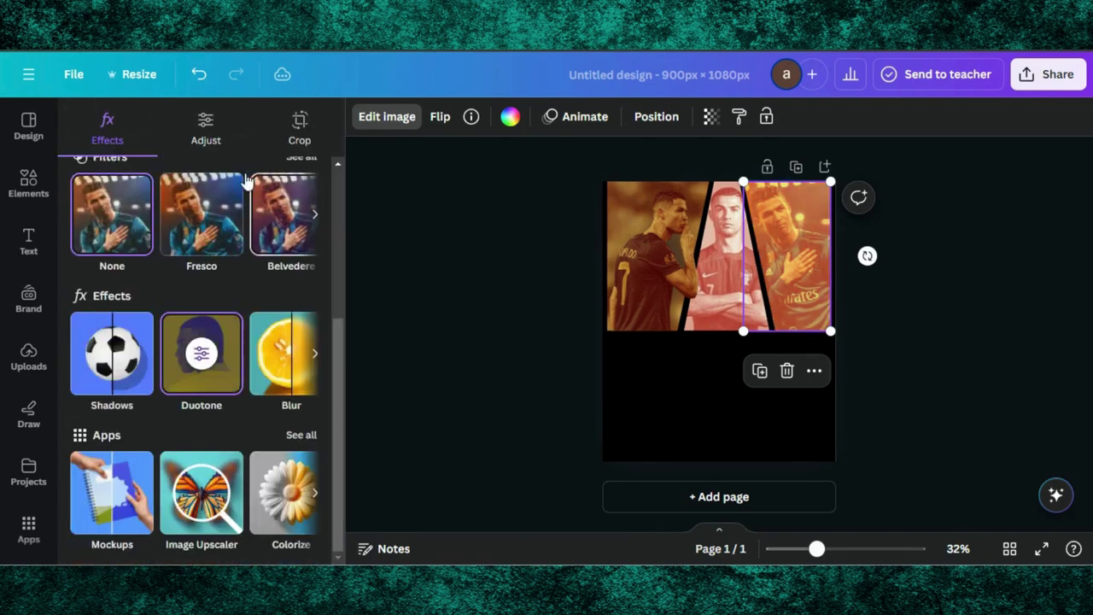
- Grab the footballer out of the right photo with Magic Grab and trim the cut-out's lower edge to a height of about 562
scroll(309, 462, "up", 3)
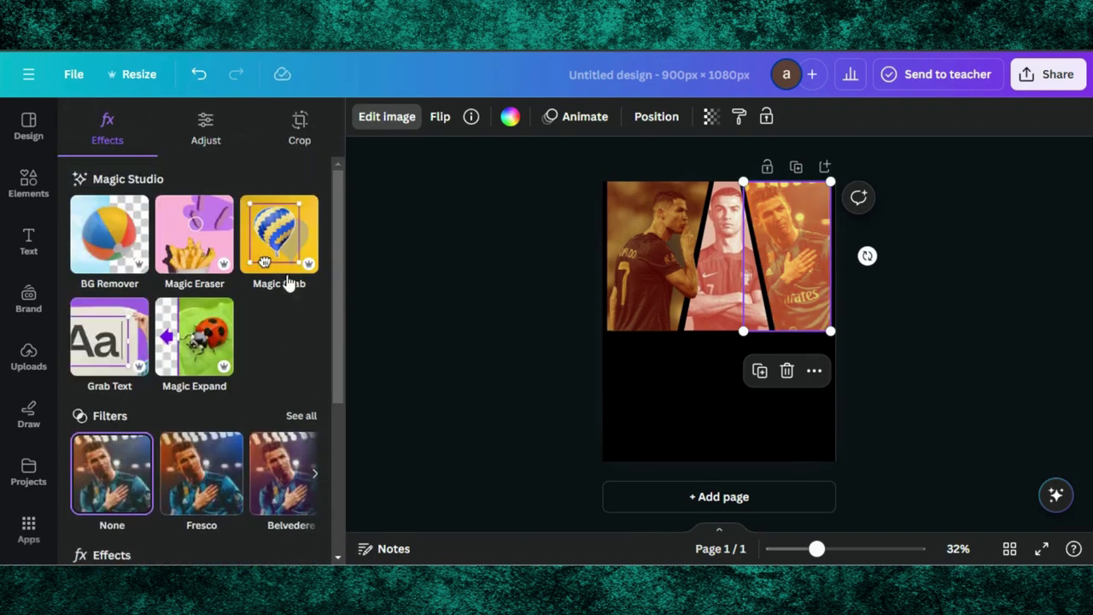
left_click(289, 258)
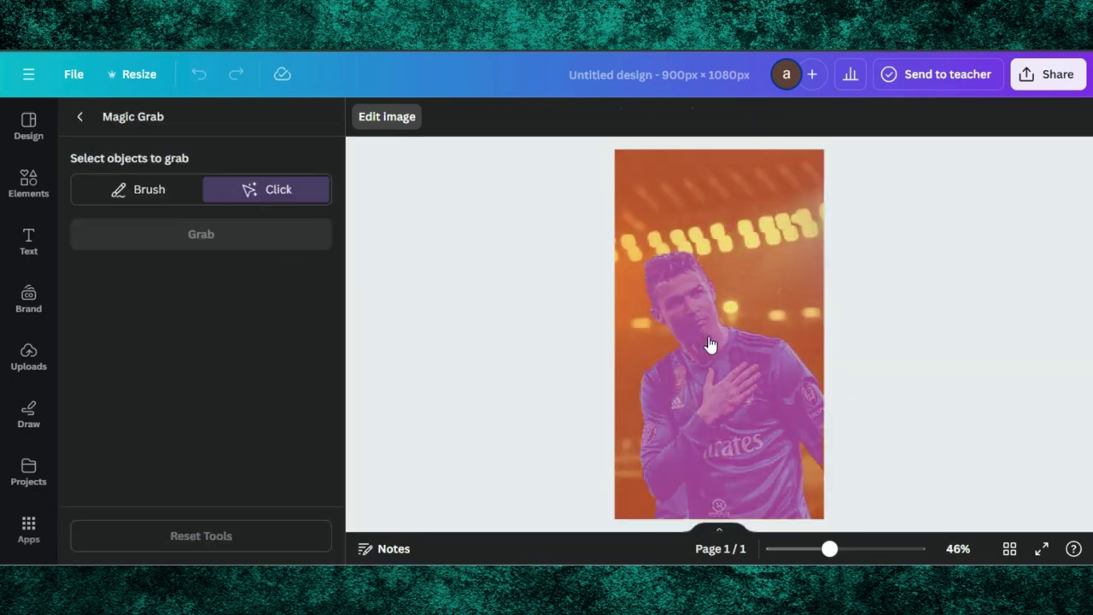
left_click(710, 344)
left_click(228, 239)
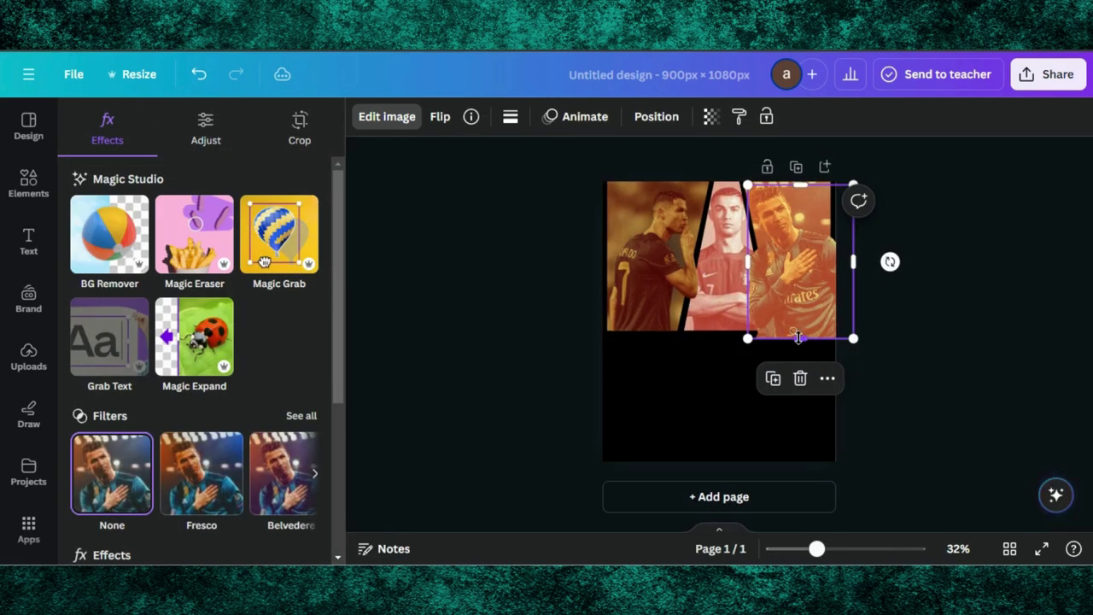
mouse_move(798, 337)
left_mouse_down()
mouse_move(806, 308)
mouse_move(800, 330)
left_mouse_up()
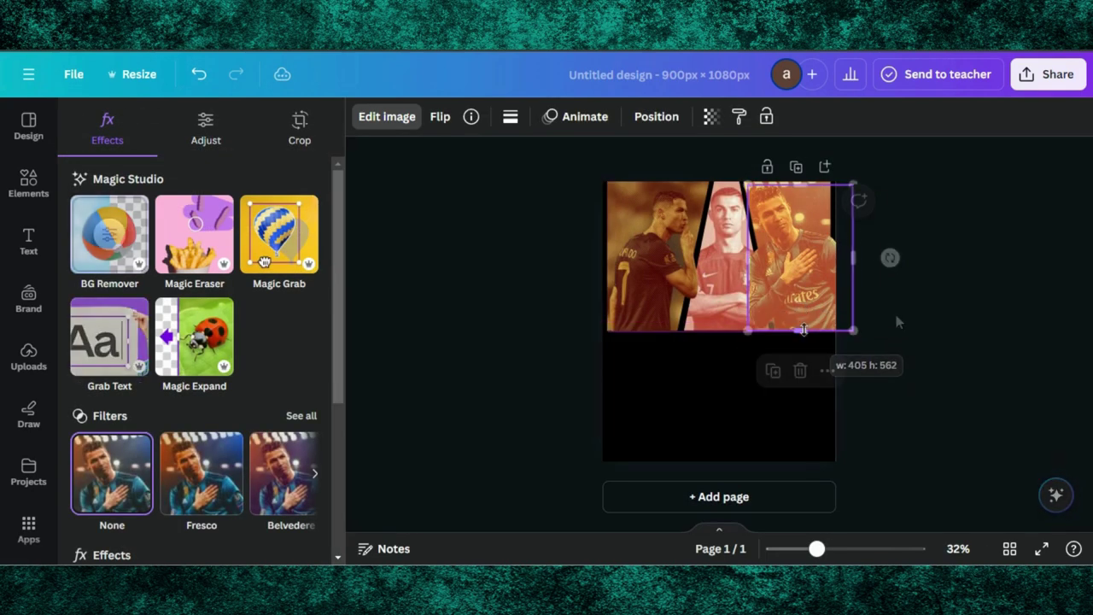
left_click(946, 301)
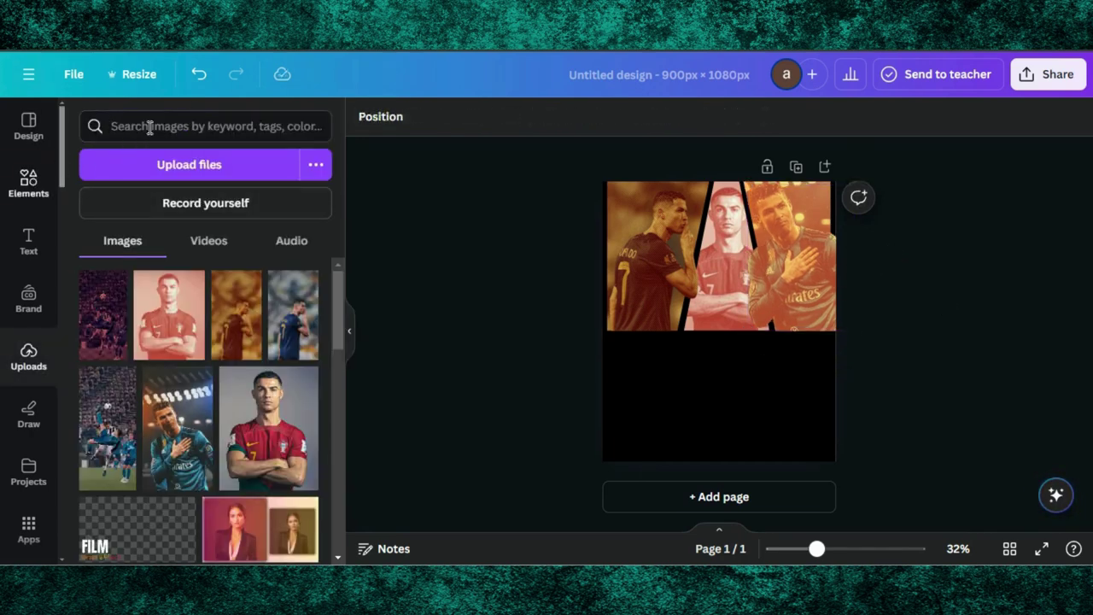
- Search the element library for "neon curve" and limit the results to graphics
left_click(154, 117)
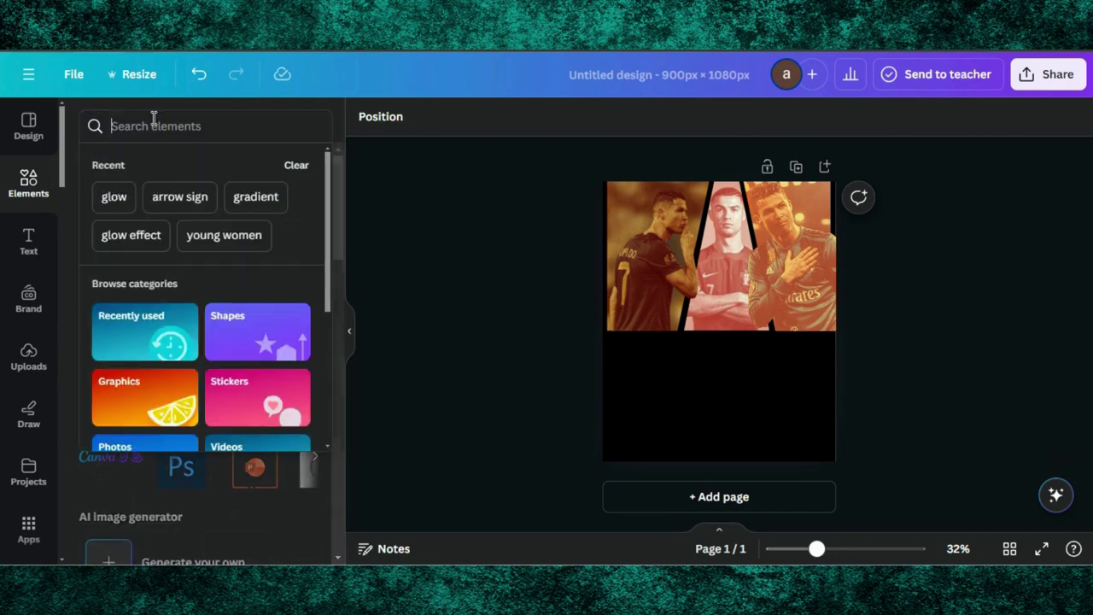
type("neon vur")
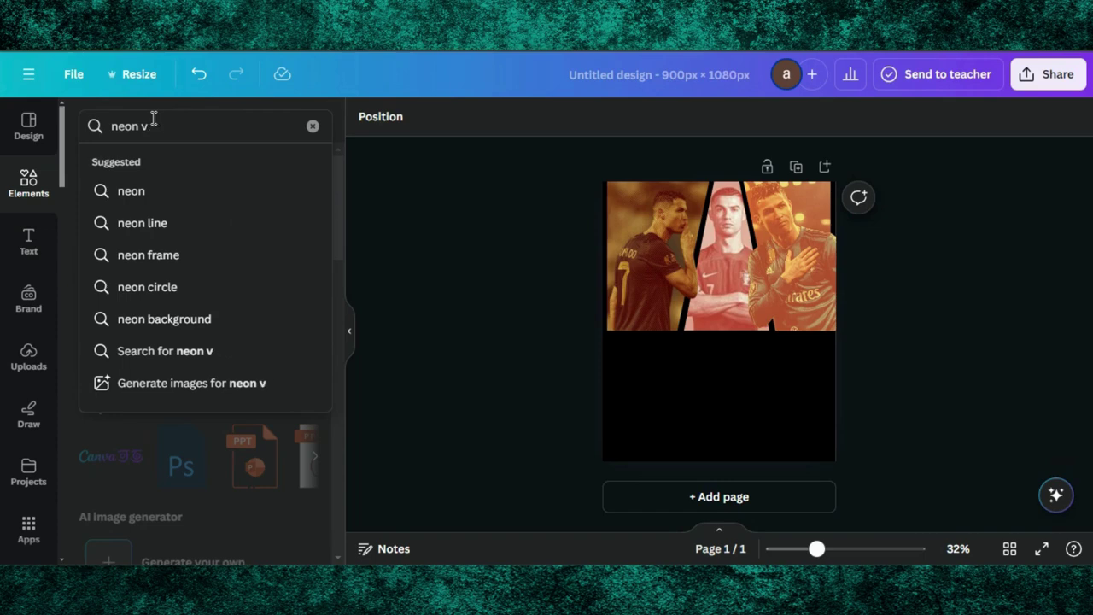
key("BackSpace")
key("BackSpace")
type("curve")
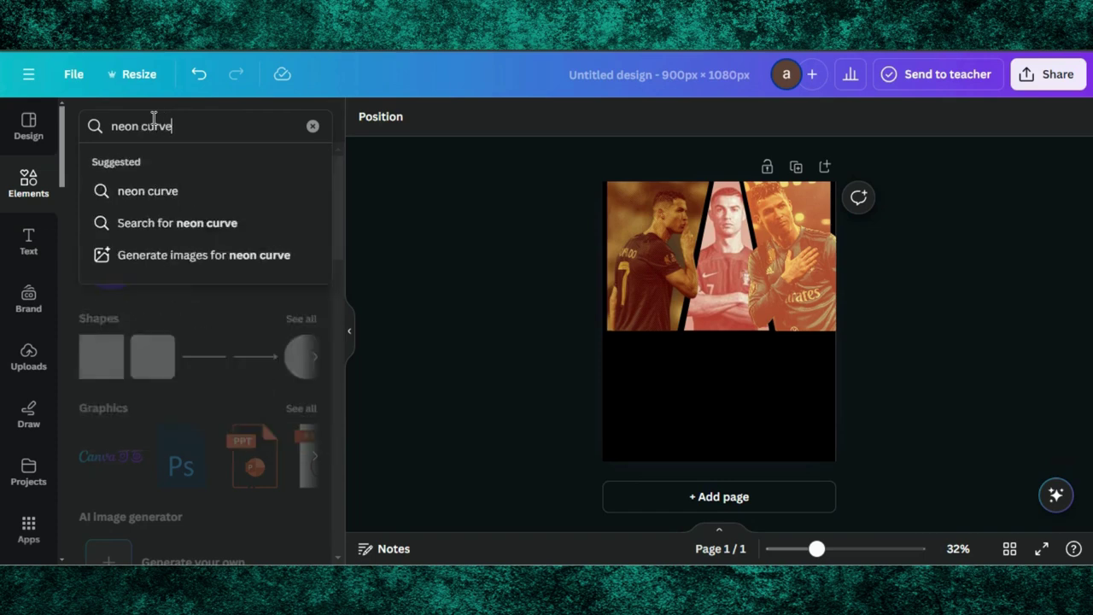
key("Return")
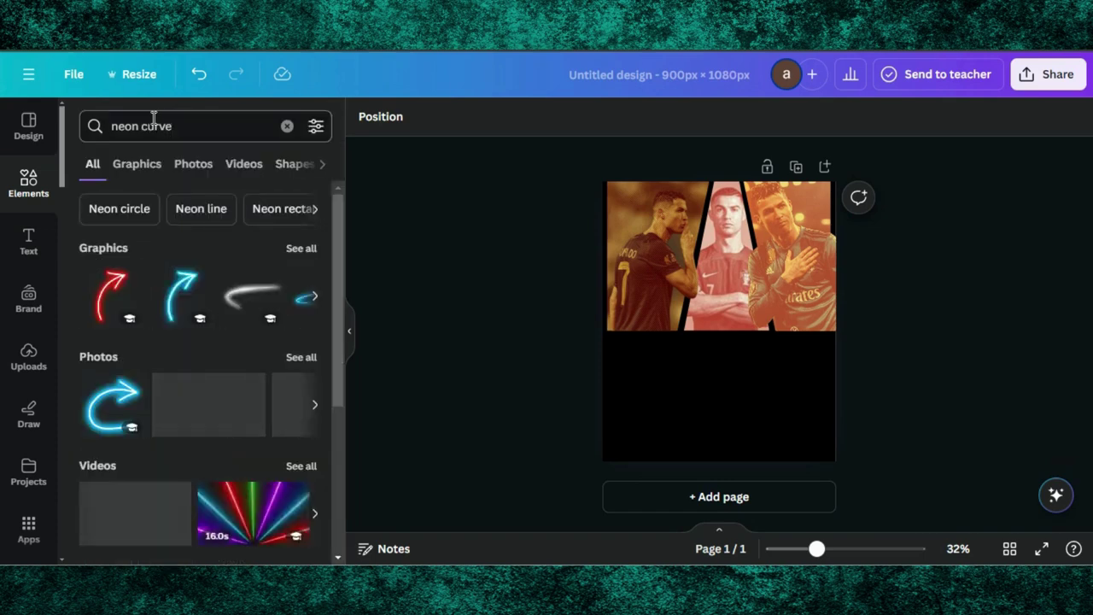
left_click(140, 167)
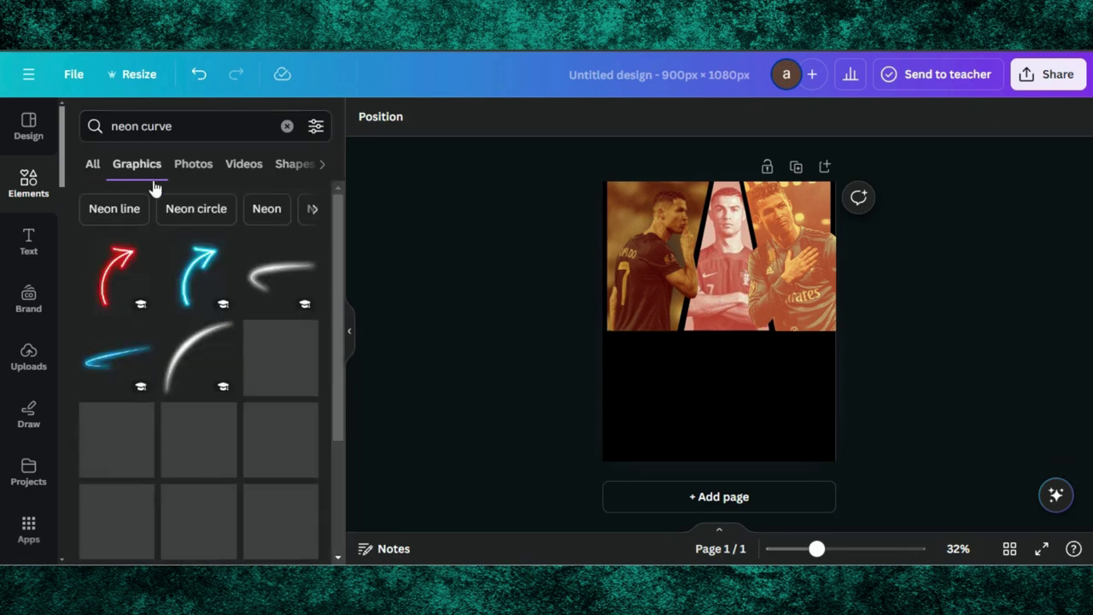
- Discard the orange neon curve, add the red one, and rotate and position it as an arch across the lower part of the photos
scroll(193, 341, "down", 3)
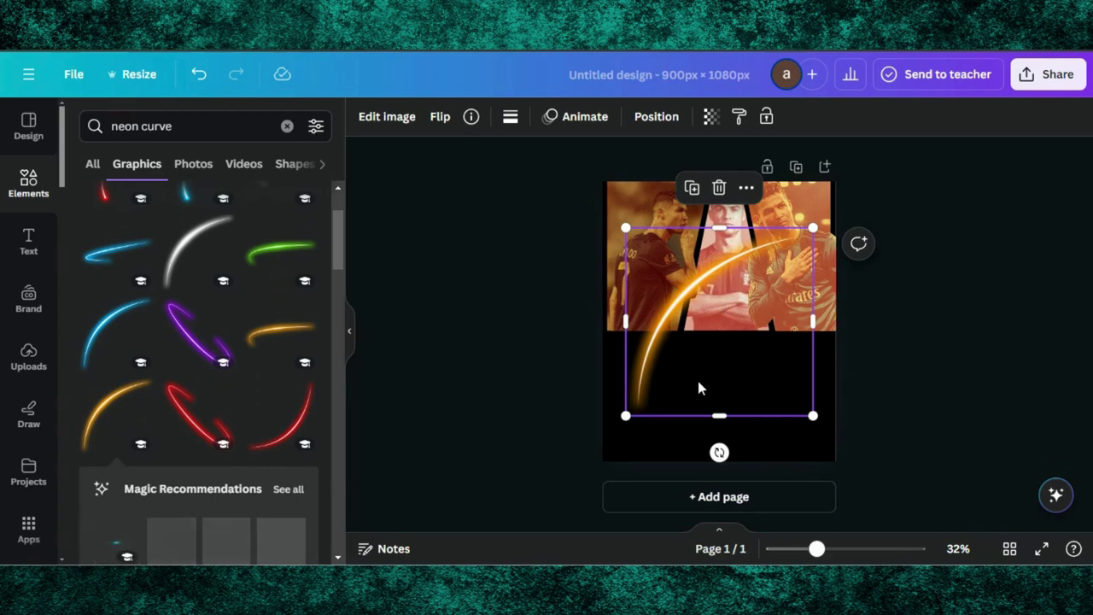
left_click(719, 187)
left_click(296, 440)
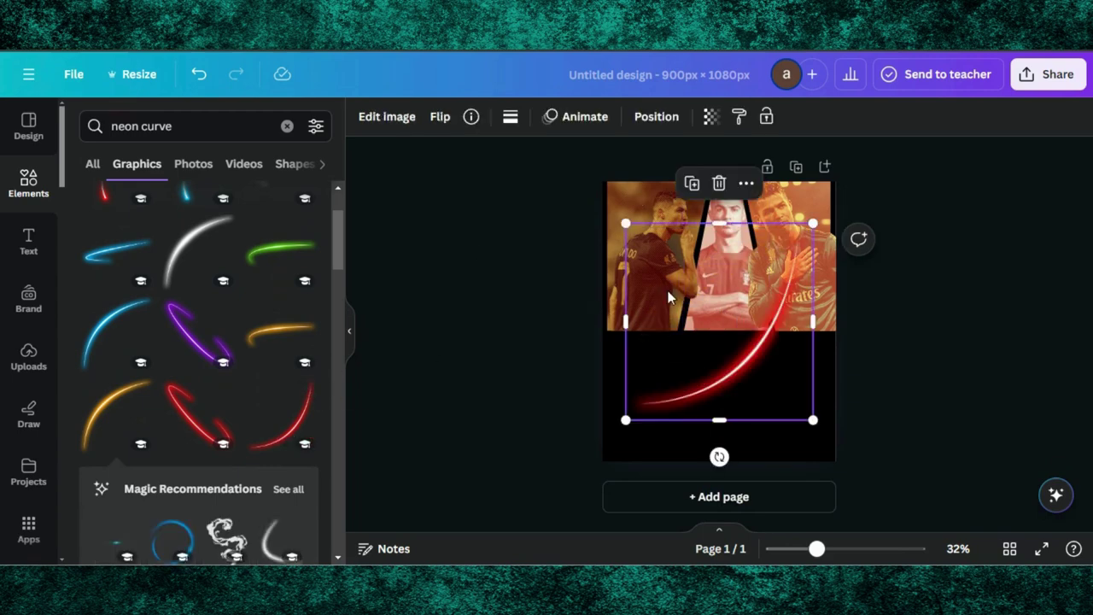
left_click_drag(720, 456, 789, 255)
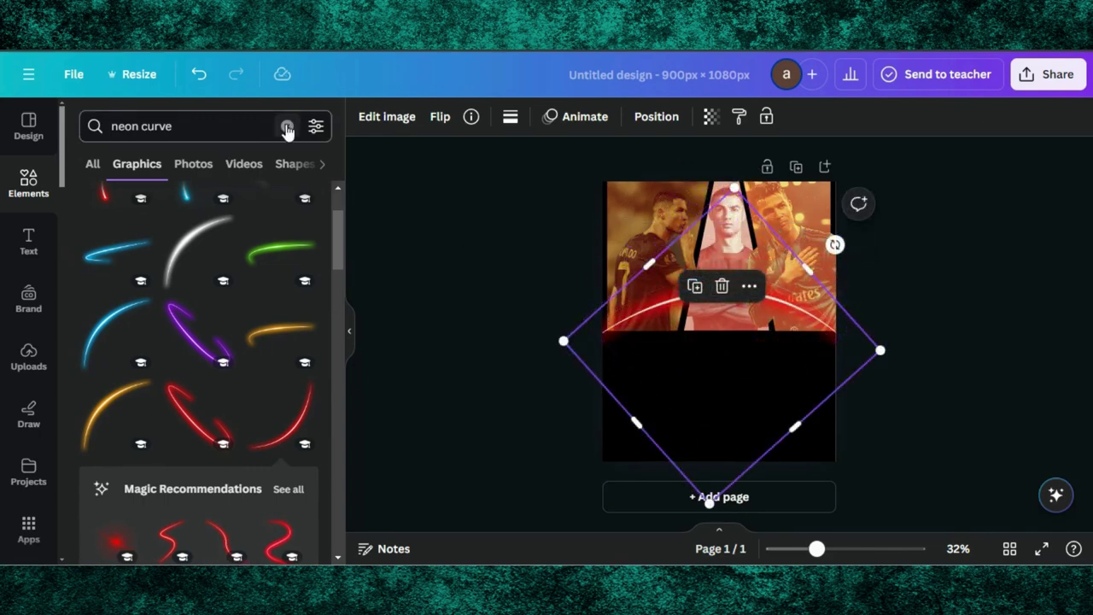
- Clear the element search, add a circle shape to the page and colour it black
left_click(199, 125)
key("ctrl+a")
key("BackSpace")
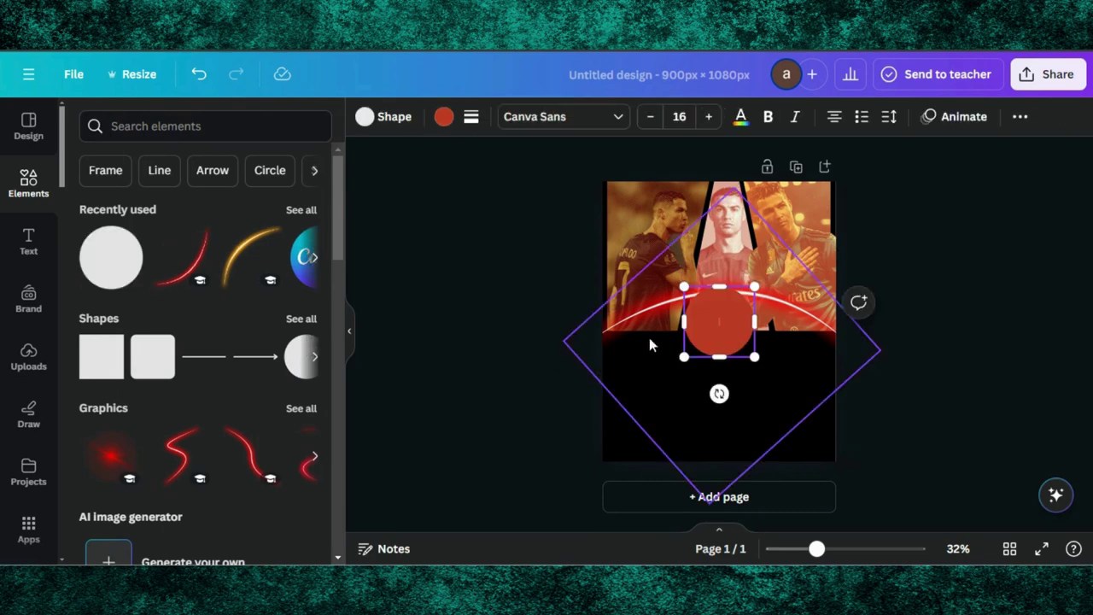
left_click(443, 117)
left_click(180, 216)
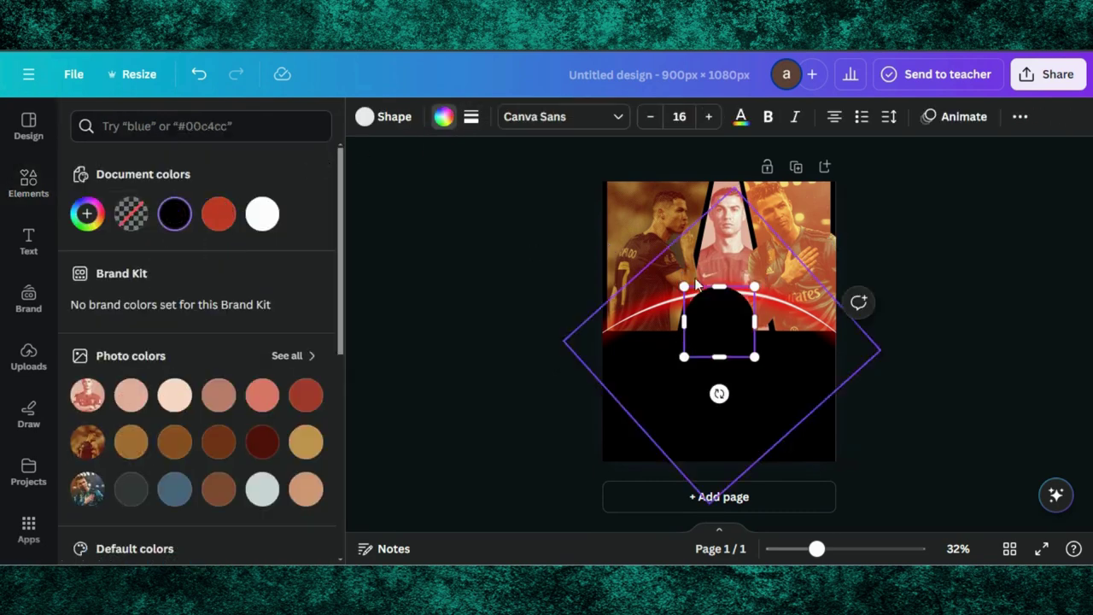
- Stretch the black circle into an ellipse wider than the page and position it directly beneath the red neon arch
left_click_drag(704, 302, 727, 370)
left_click_drag(750, 312, 813, 334)
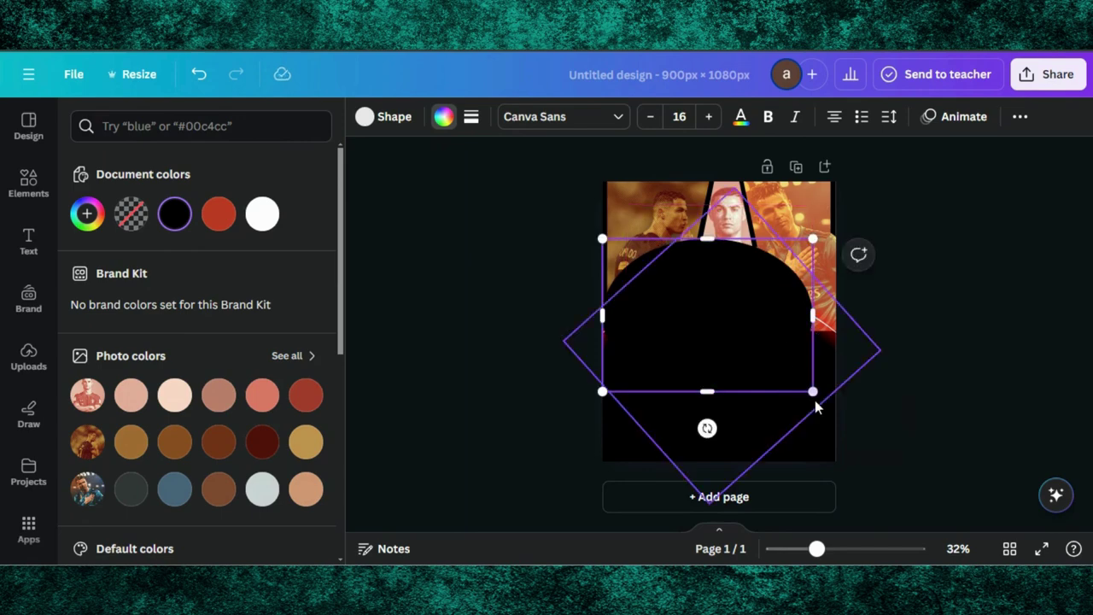
left_click_drag(815, 400, 830, 408)
left_click_drag(764, 310, 749, 345)
left_click_drag(809, 380, 862, 375)
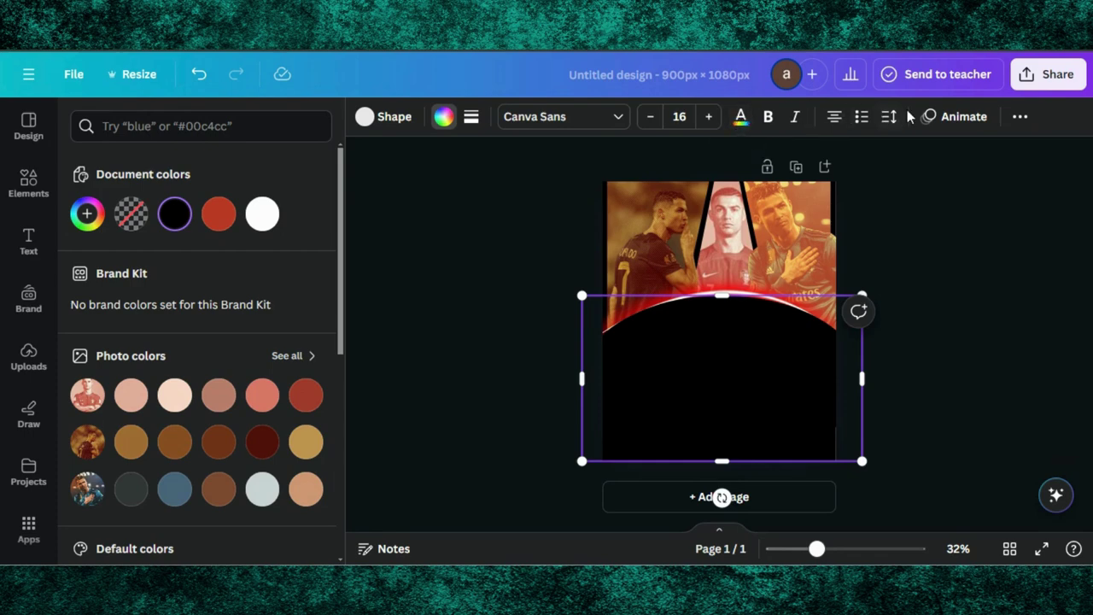
- Move the black ellipse one layer down, behind the red neon arch and in front of the footballer cut-outs
left_click(1019, 119)
left_click(903, 157)
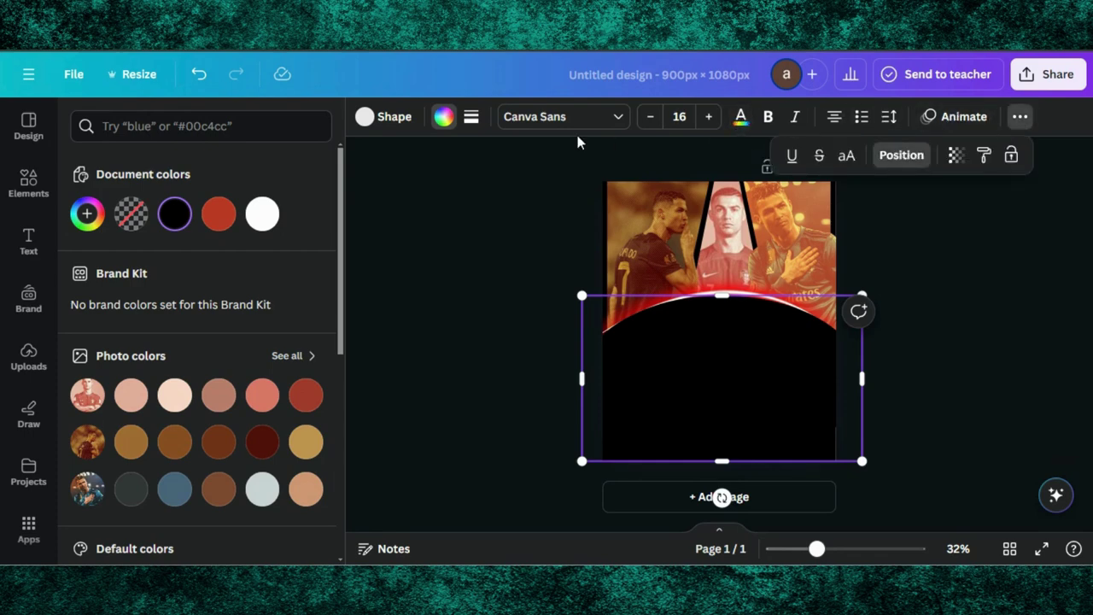
left_click_drag(211, 207, 198, 298)
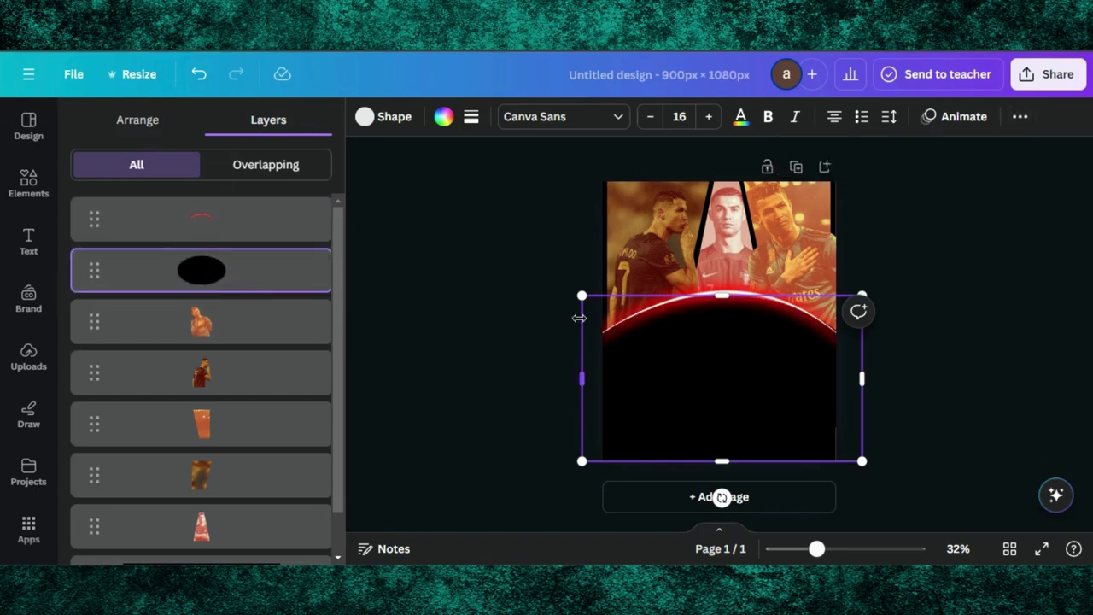
- Search the apps for TypeCraft and open it
left_click(500, 306)
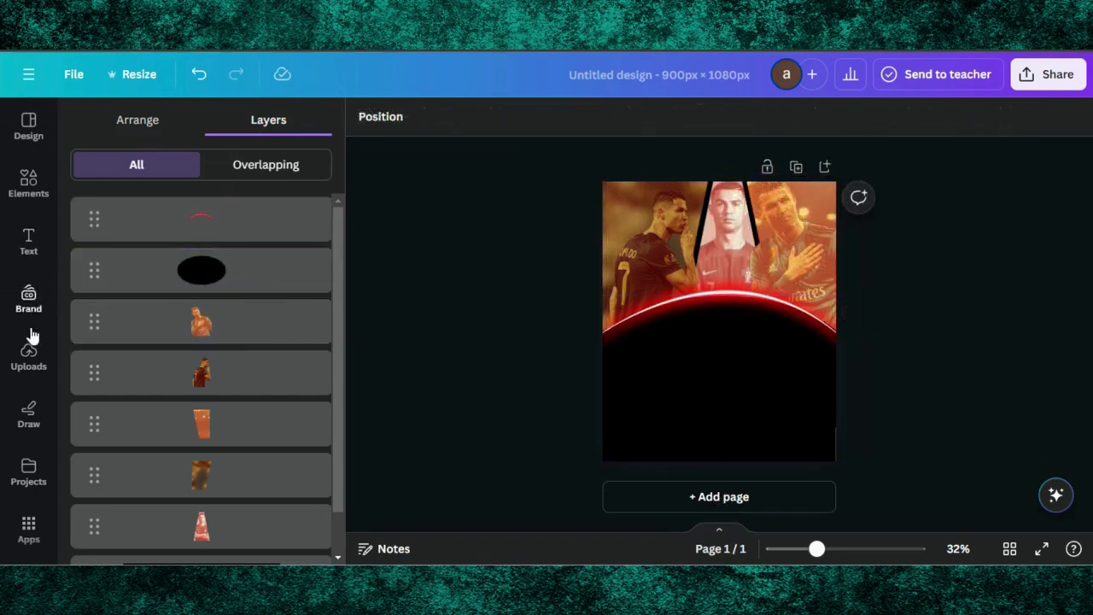
scroll(29, 468, "down", 2)
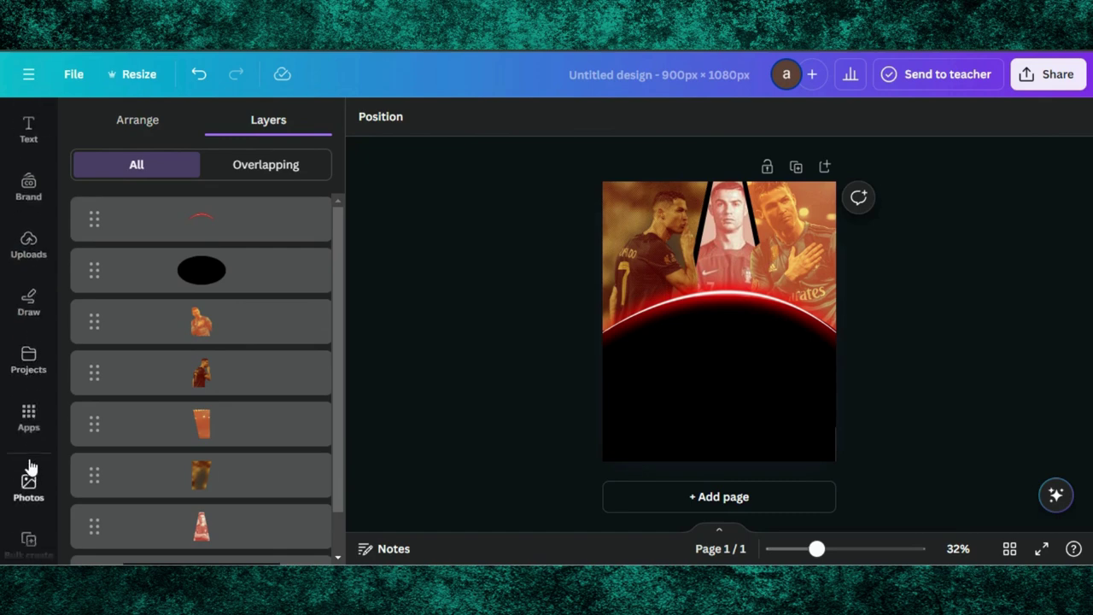
left_click(29, 416)
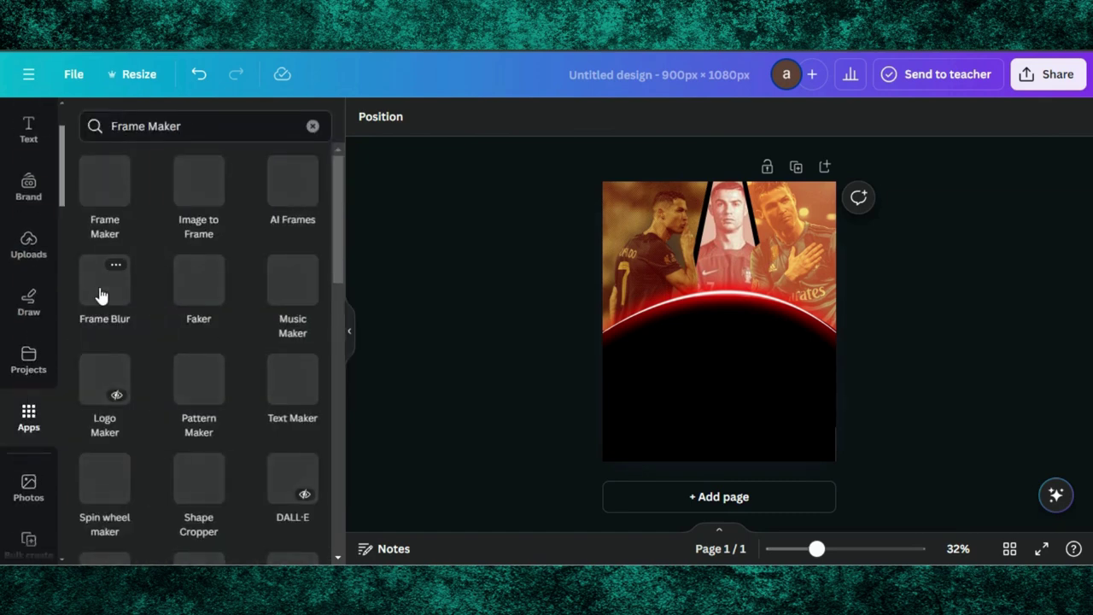
left_click(181, 127)
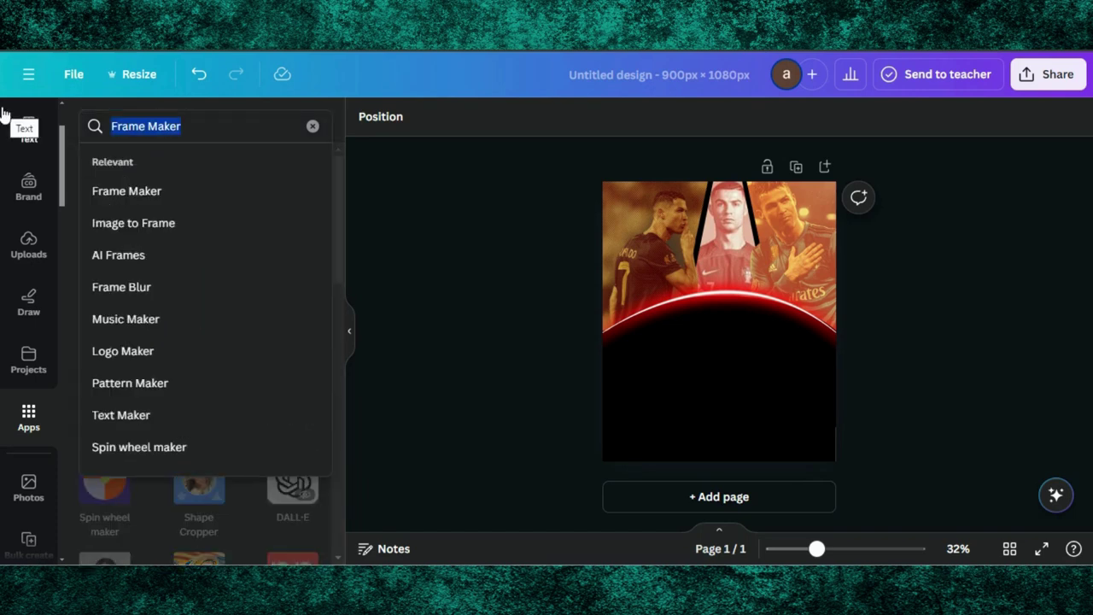
type("type")
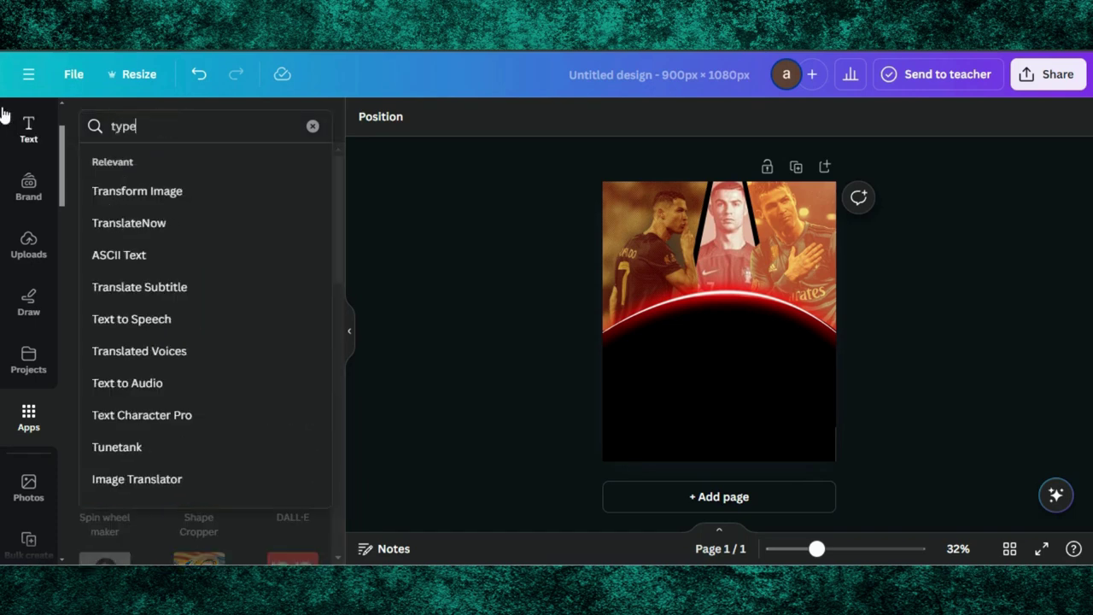
type("craft")
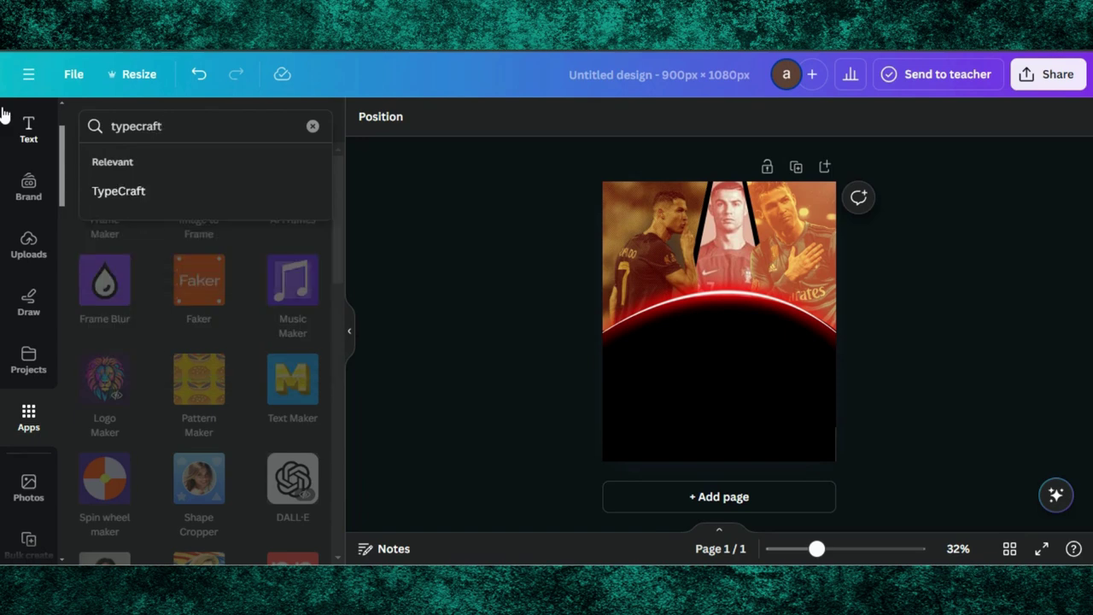
left_click(131, 188)
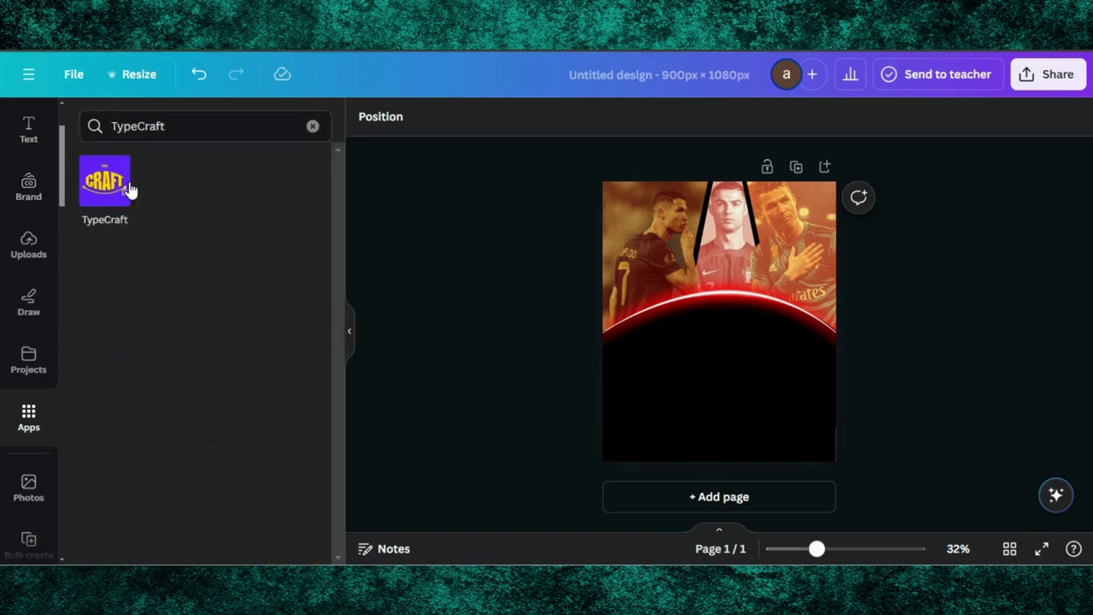
left_click(102, 196)
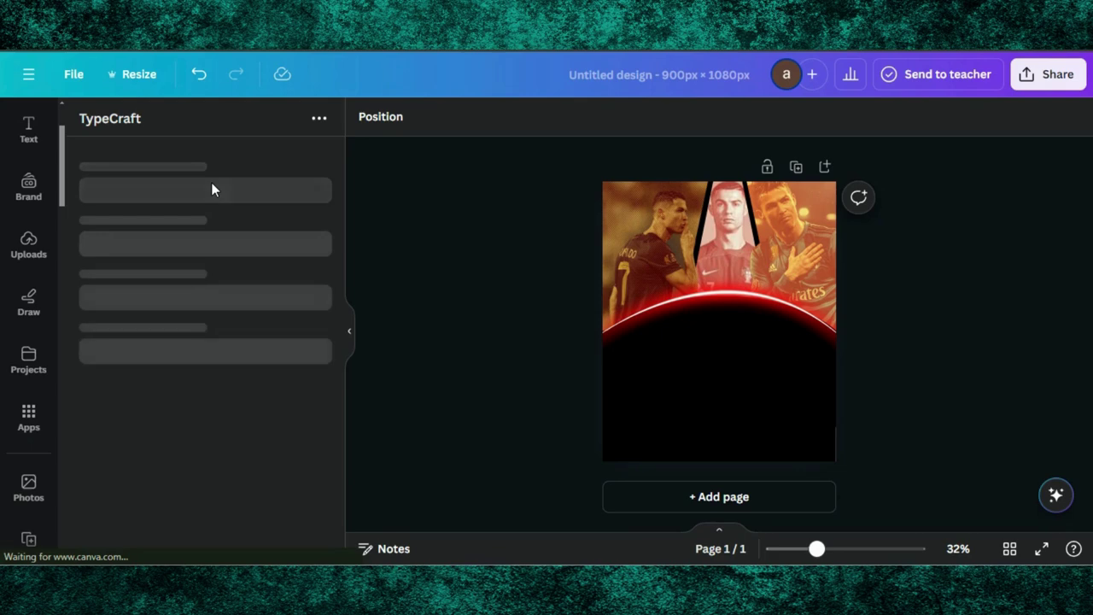
- Set the TypeCraft text to "Football" and its font to Agile 123
triple_click(174, 195)
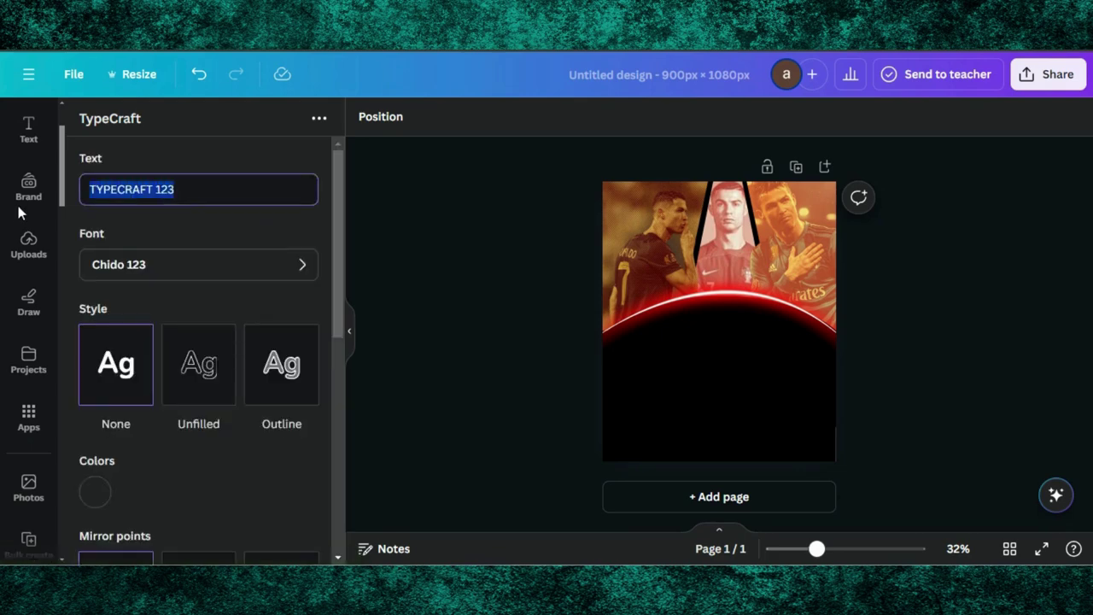
key("BackSpace")
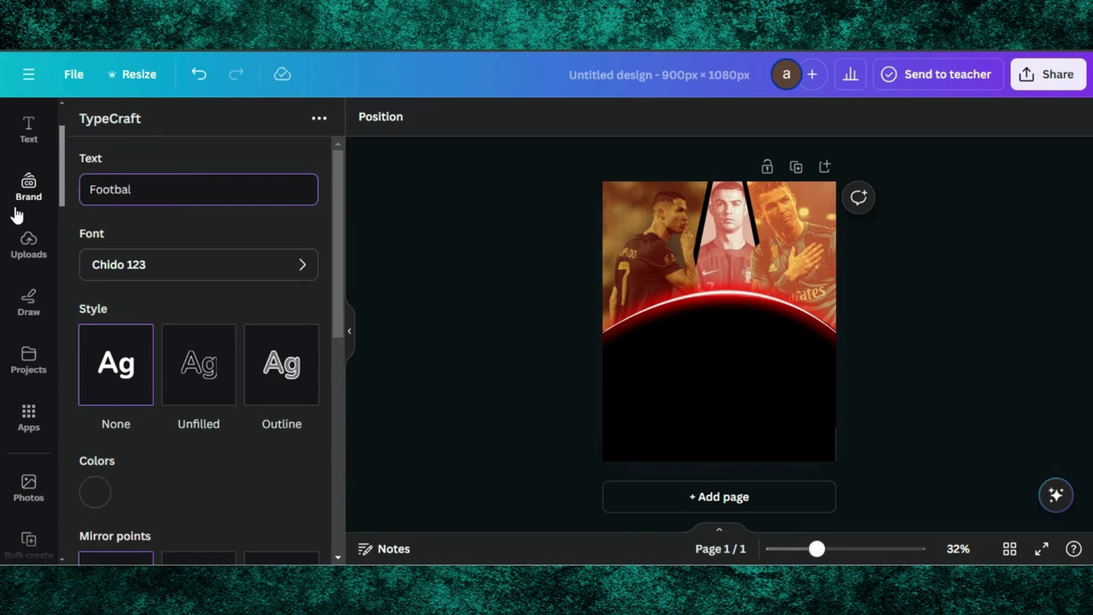
left_click(151, 272)
scroll(152, 351, "down", 5)
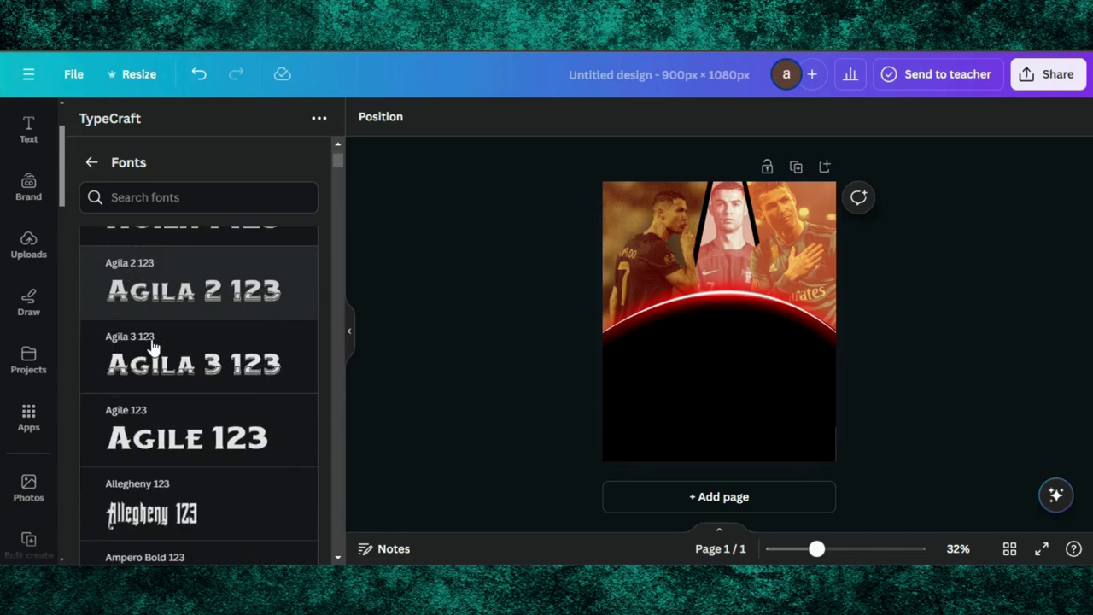
left_click(170, 276)
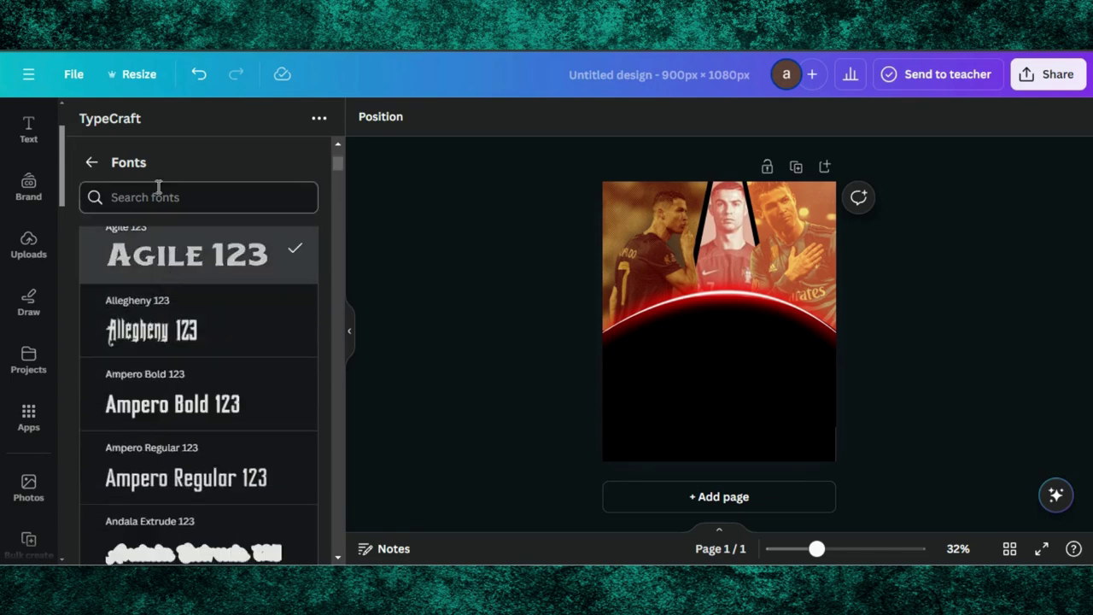
left_click(92, 162)
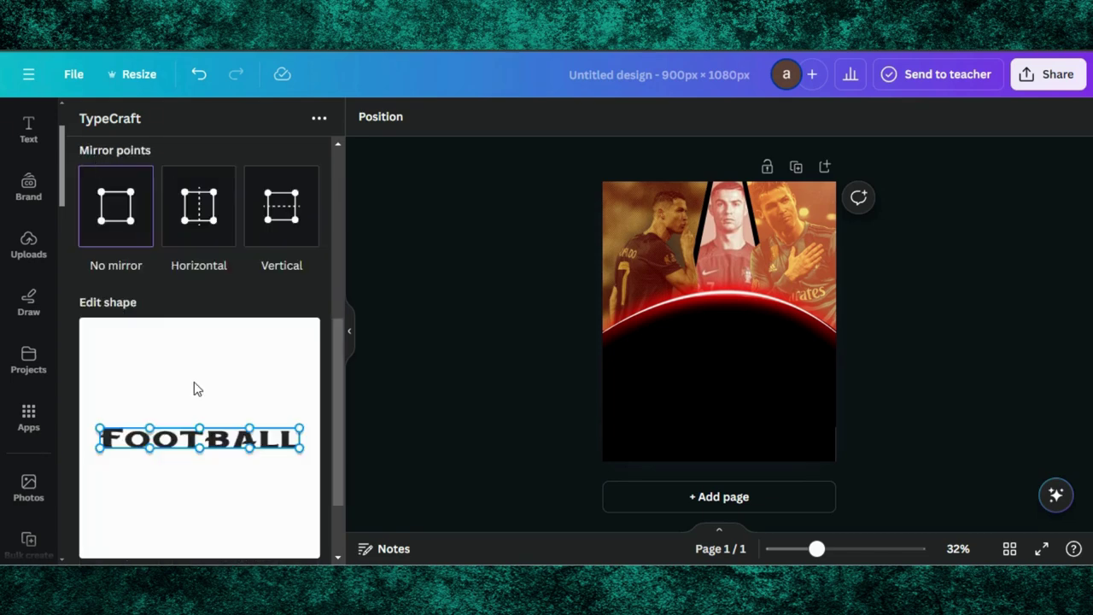
- Bend the top and bottom edges of the Football lettering into an upward arch and add it to the design
left_click_drag(197, 430, 203, 409)
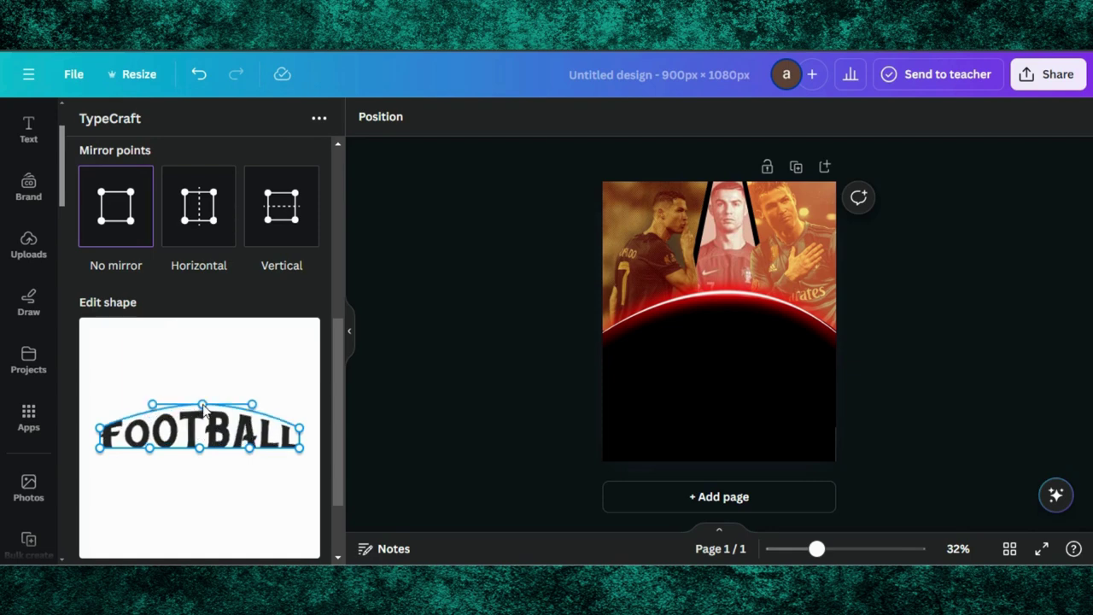
left_click_drag(99, 455, 103, 450)
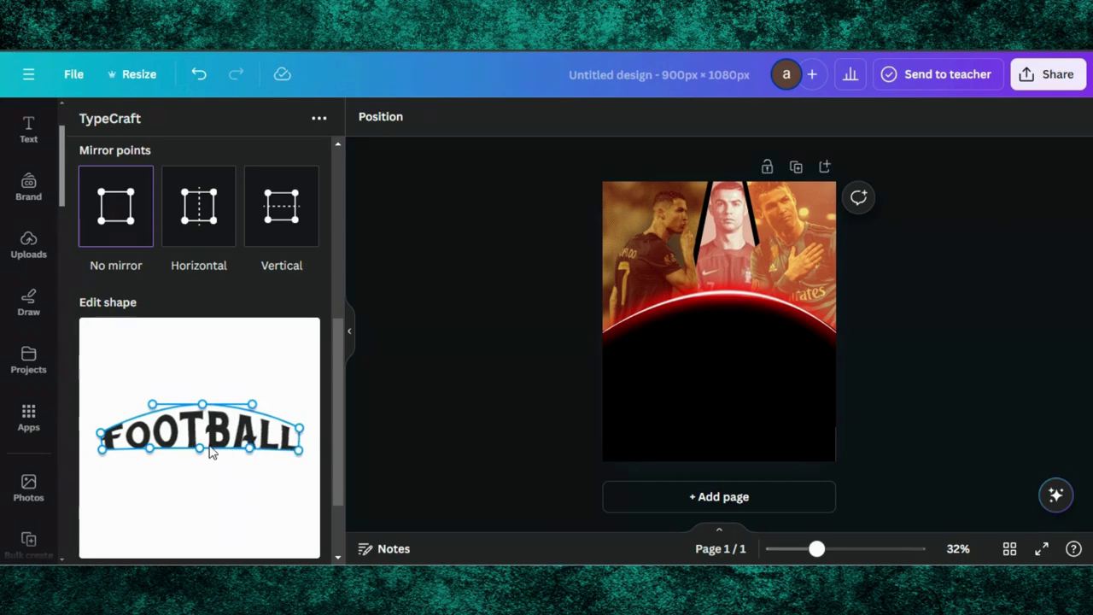
left_click_drag(199, 450, 202, 444)
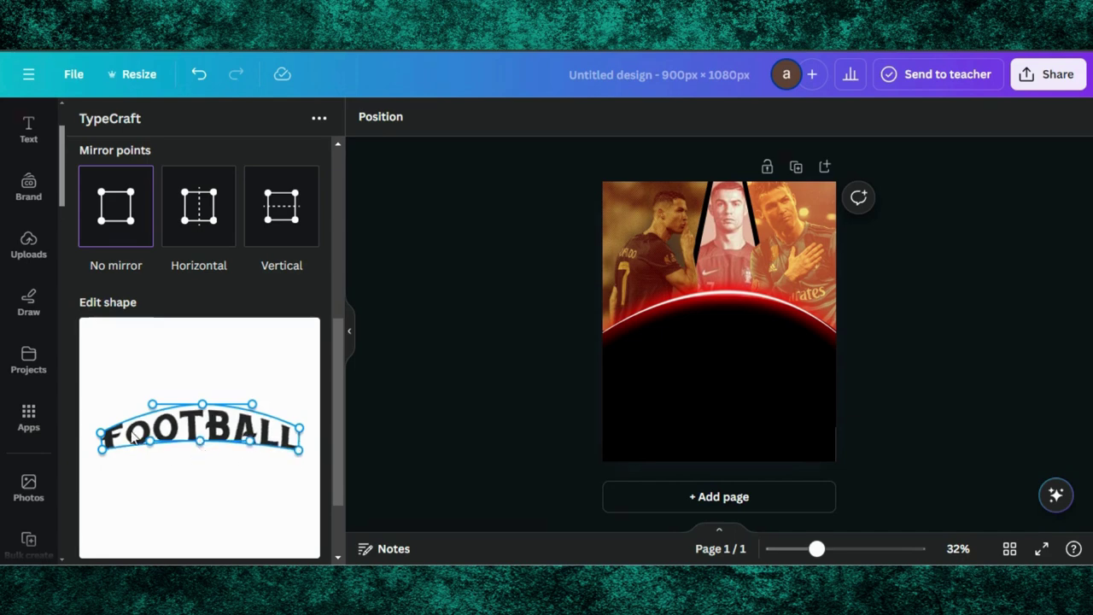
left_click_drag(105, 455, 106, 461)
left_click_drag(295, 451, 298, 454)
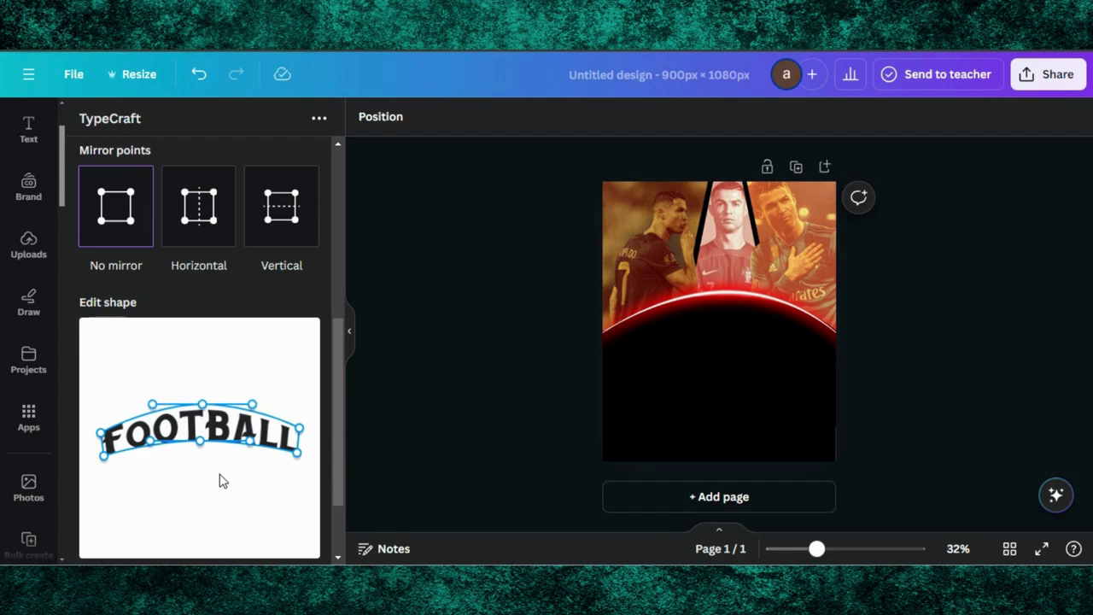
left_click_drag(201, 441, 200, 438)
scroll(171, 384, "down", 2)
left_click_drag(147, 340, 152, 345)
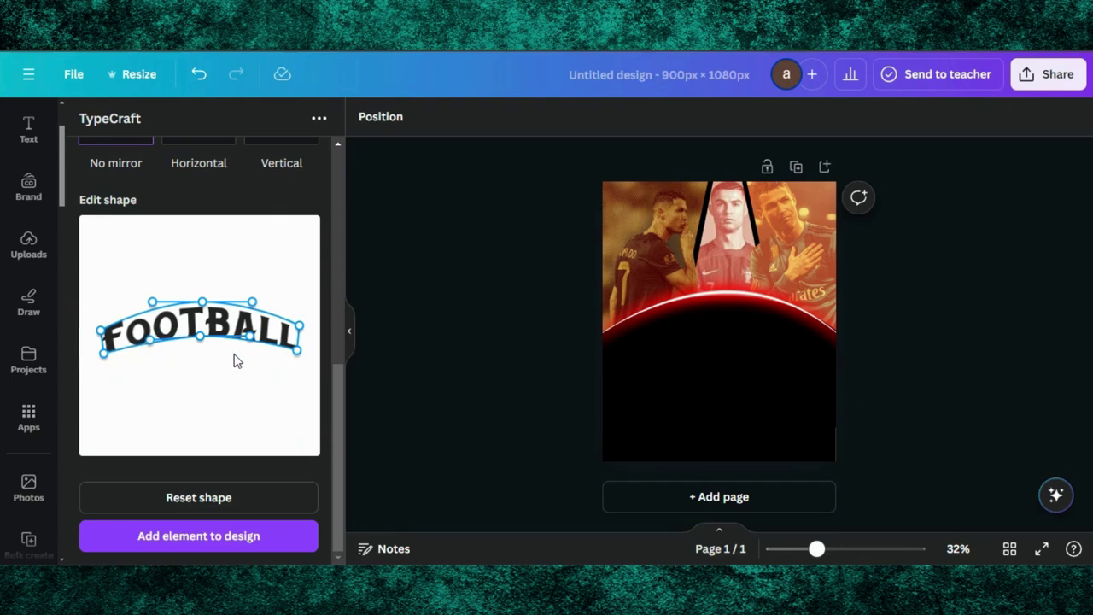
left_click(211, 540)
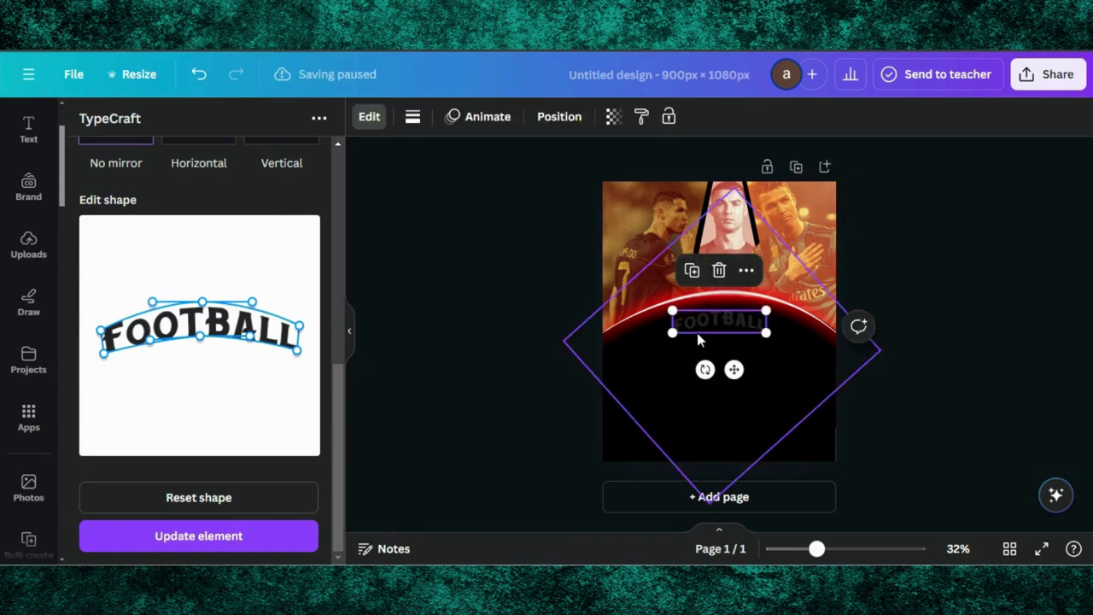
- Recolour the arched Football lettering white (#FFFFFF) and enlarge it to nearly the page width beneath the red neon arch
left_click_drag(673, 333, 596, 366)
scroll(244, 297, "up", 3)
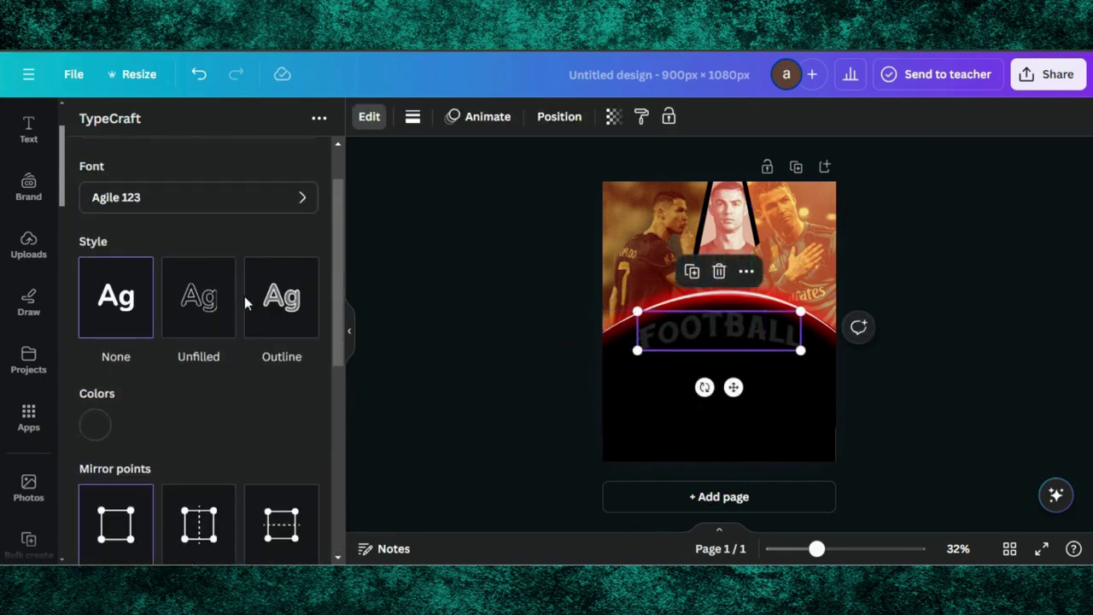
left_click(95, 424)
left_click_drag(104, 262, 92, 250)
scroll(242, 441, "down", 5)
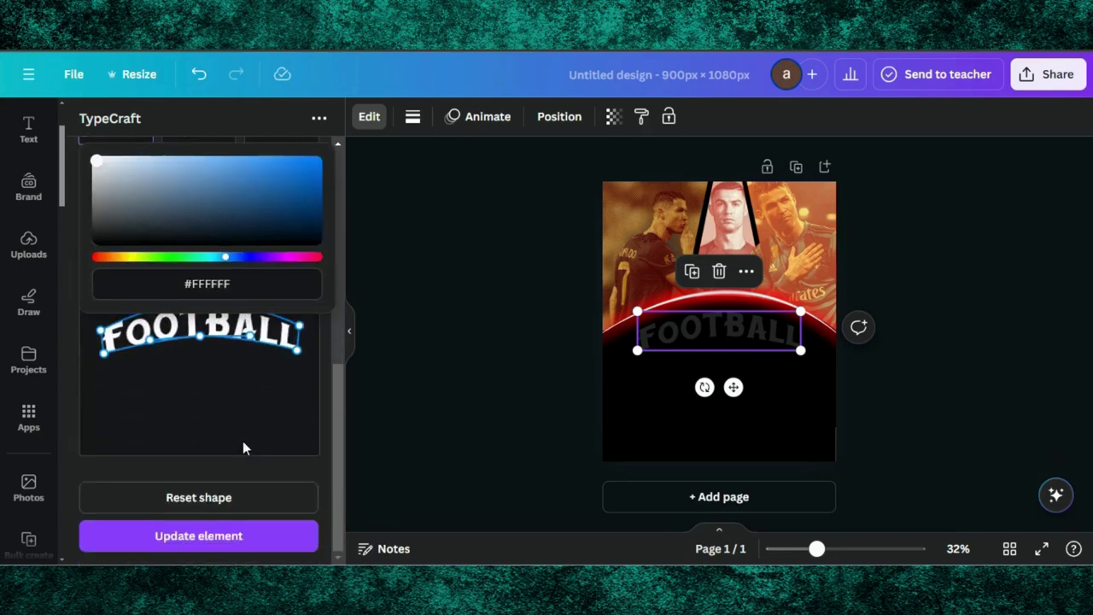
left_click(203, 535)
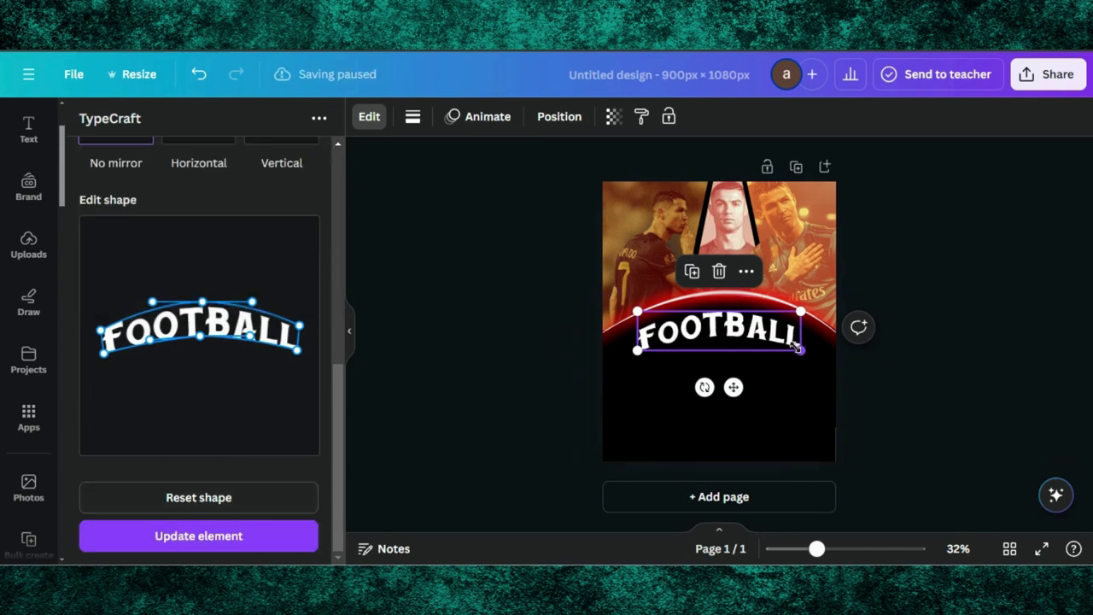
left_click_drag(803, 350, 836, 359)
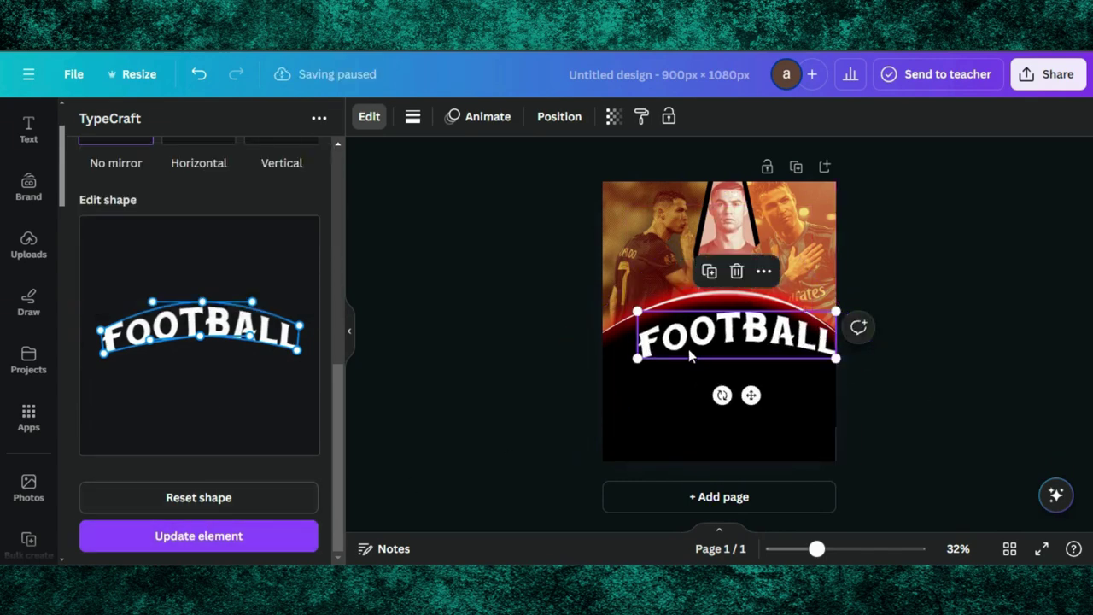
left_click_drag(637, 359, 608, 365)
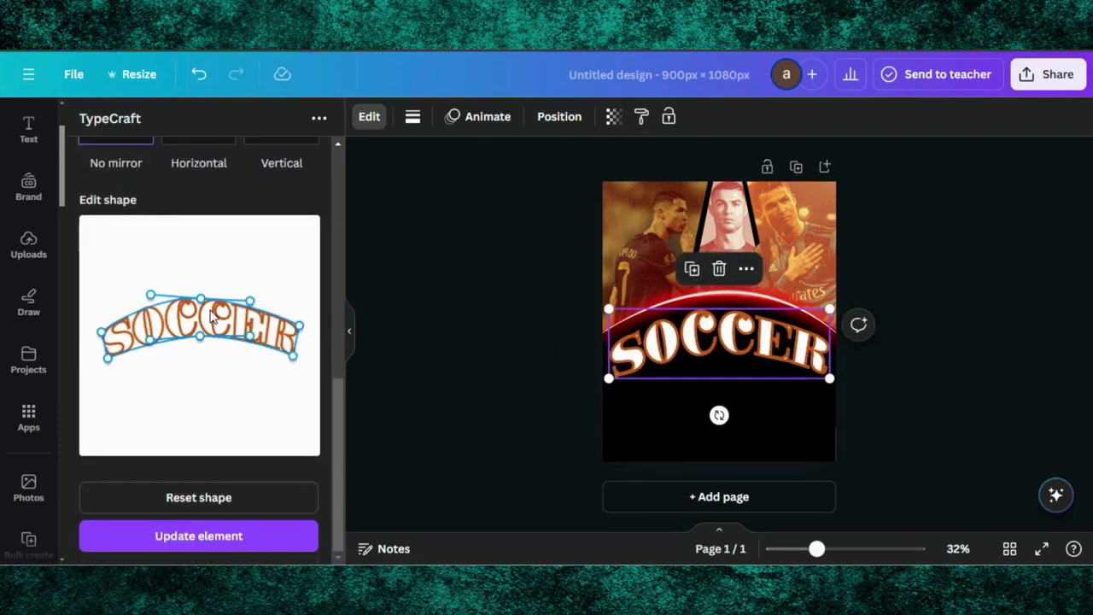
- Search the elements for "clouds", add the soft grey cloud photo and place it over the page's lower-left corner
scroll(29, 188, "up", 3)
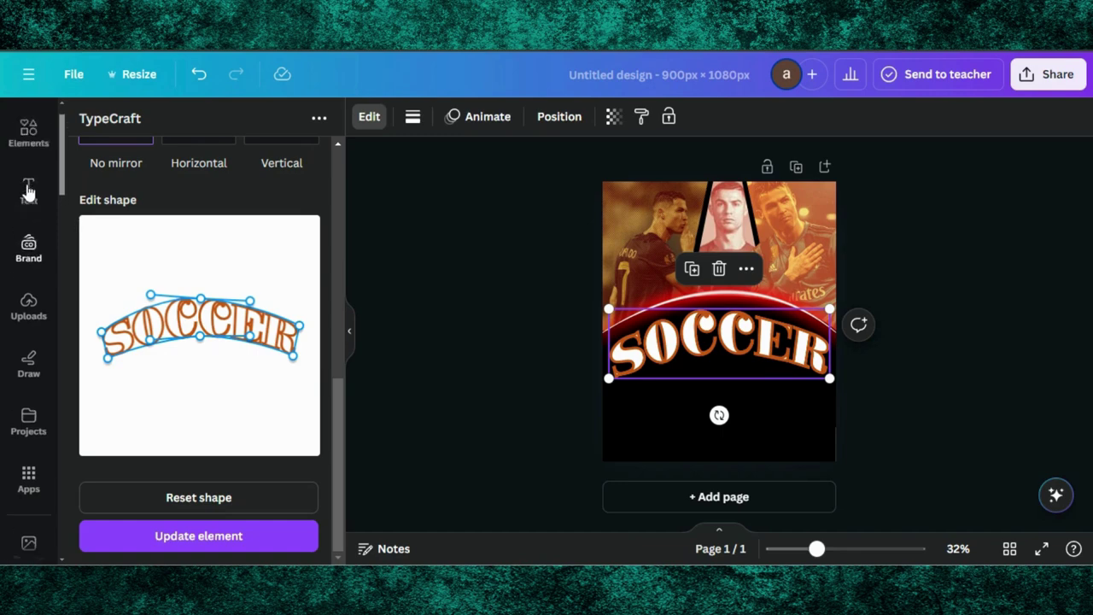
left_click(13, 190)
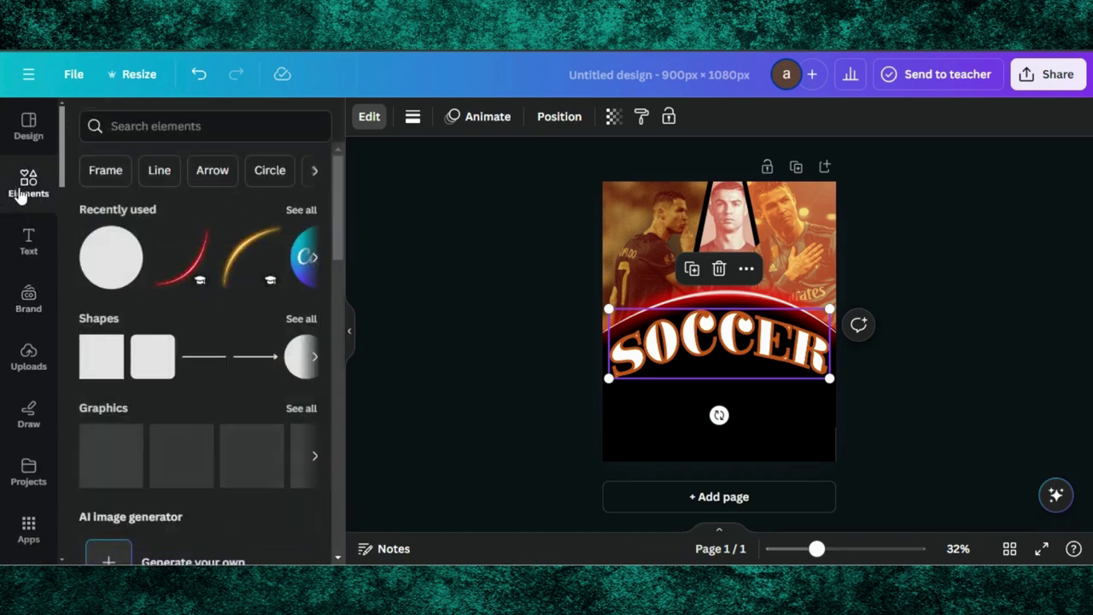
left_click(164, 126)
type("clouds")
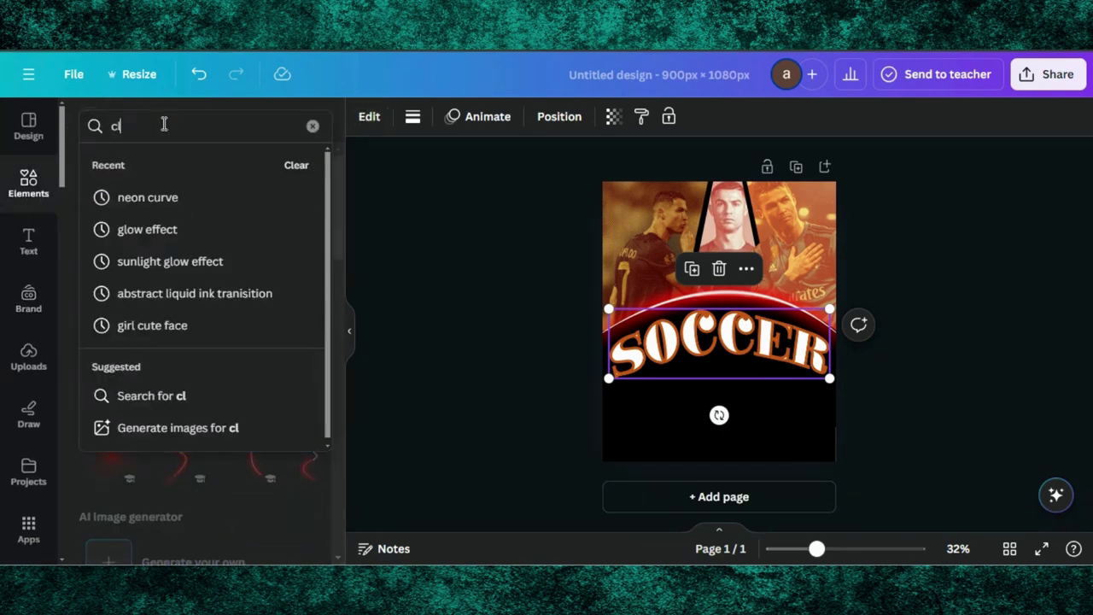
key("Return")
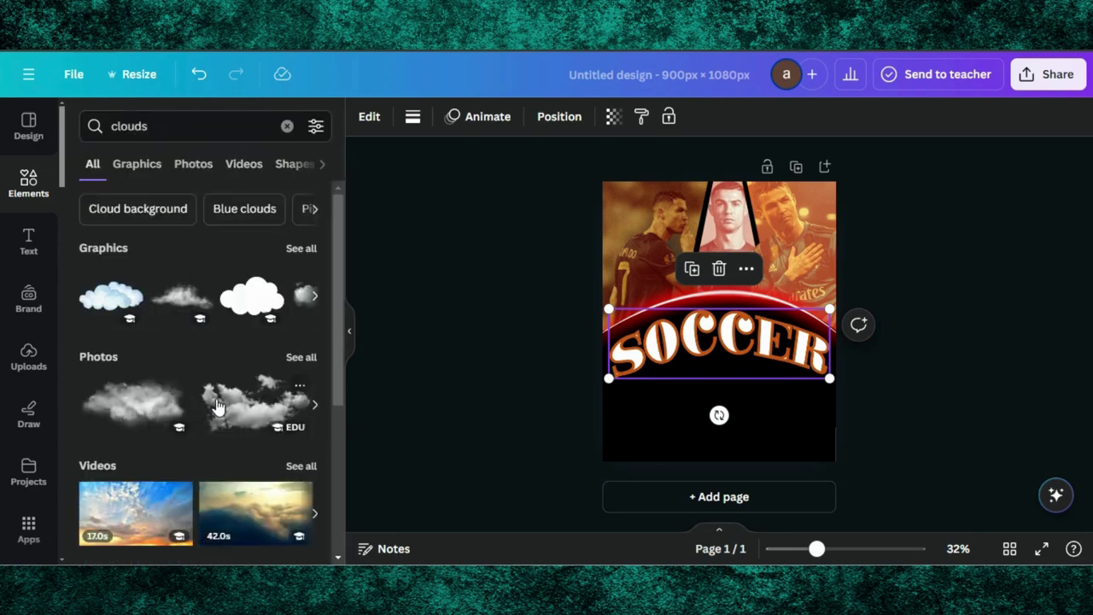
left_click(136, 406)
left_click_drag(681, 324, 578, 446)
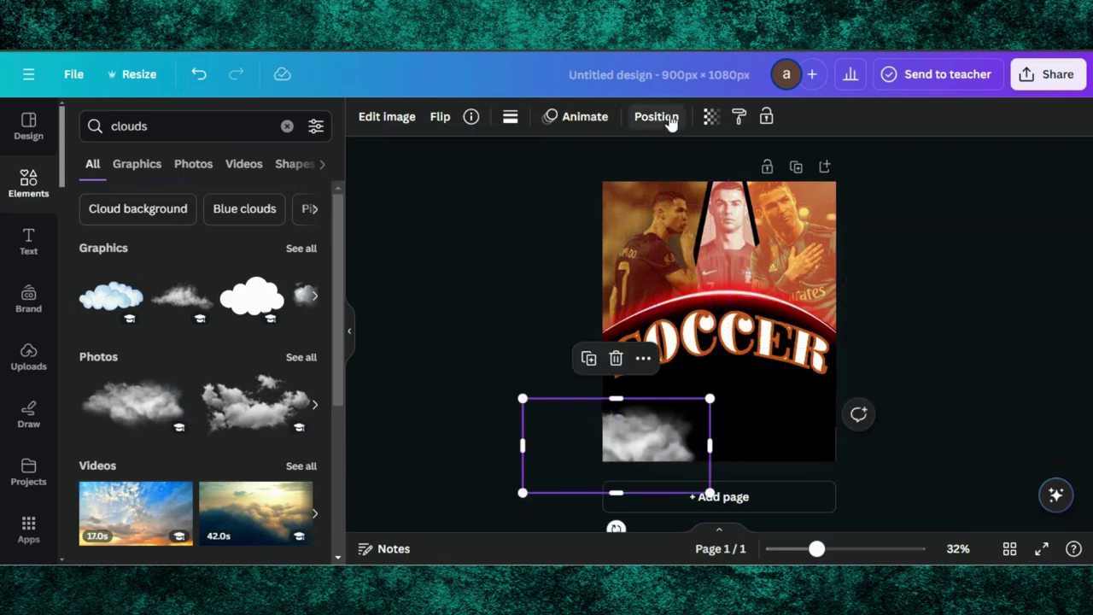
- Reduce the cloud photo's transparency value to 6
left_click(711, 116)
left_click_drag(658, 181, 590, 181)
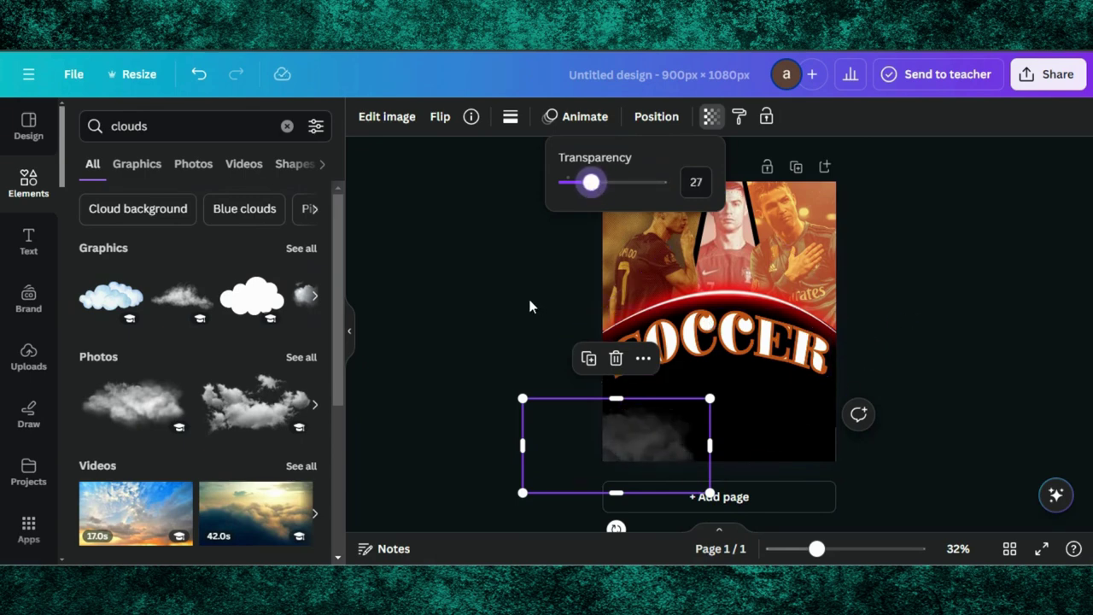
mouse_move(590, 182)
left_mouse_down()
mouse_move(564, 181)
mouse_move(573, 186)
left_mouse_up()
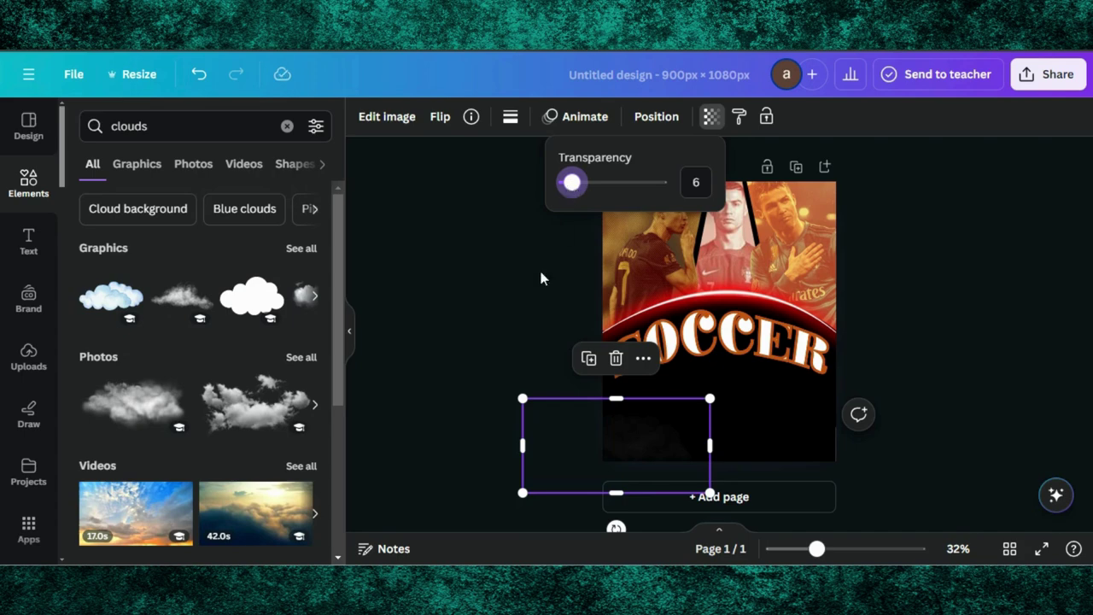
- Place copies of the faint cloud over the black area around and below the SOCCER lettering, including the lower-right corner
left_click_drag(656, 428, 667, 345)
left_click(600, 290)
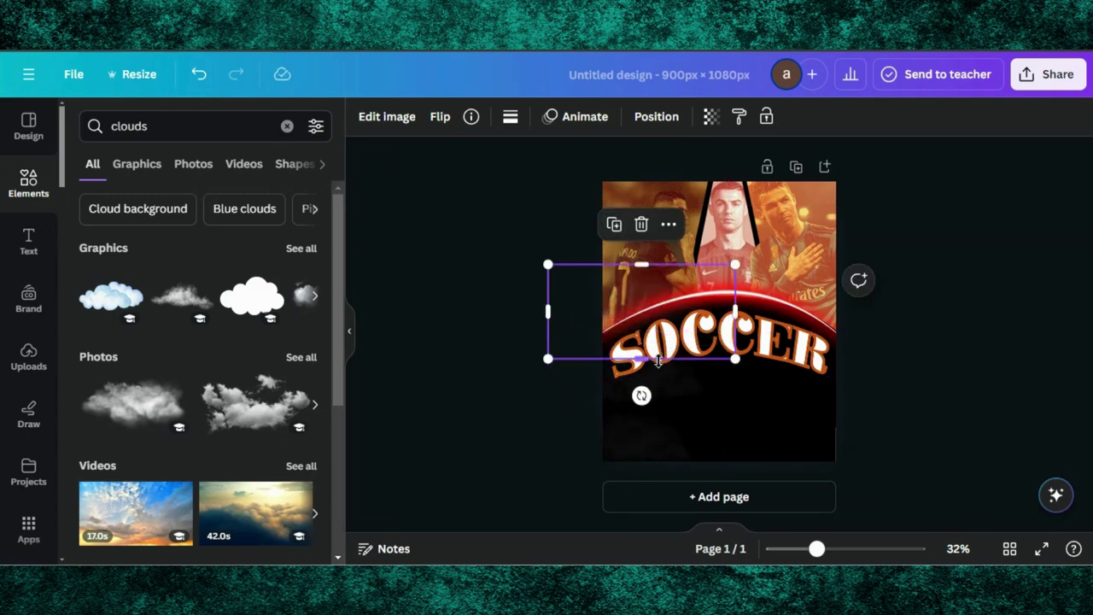
left_click_drag(665, 357, 804, 441)
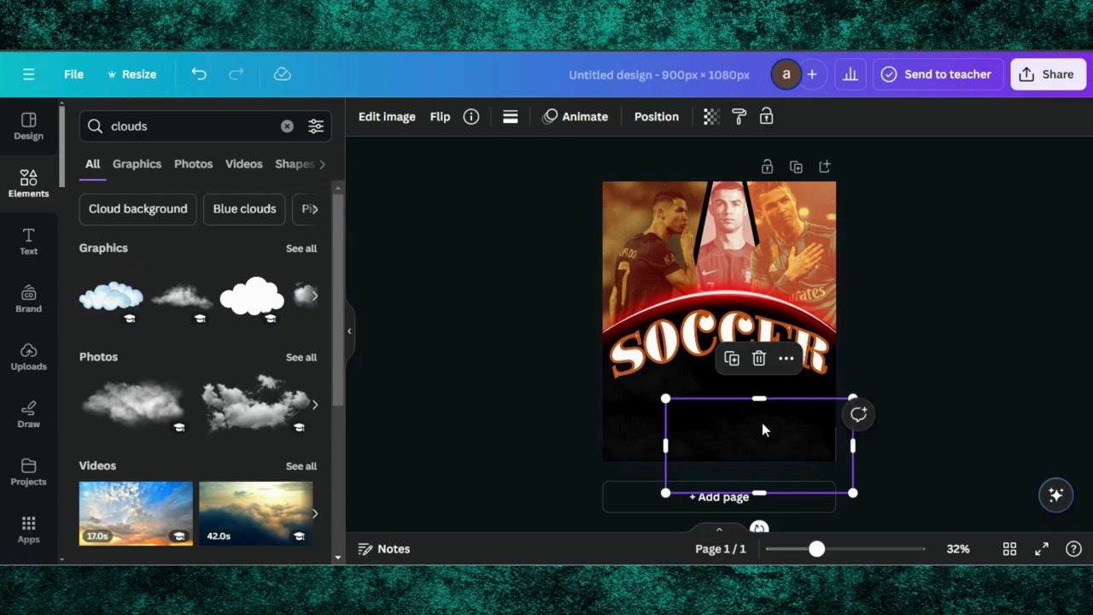
left_click(480, 345)
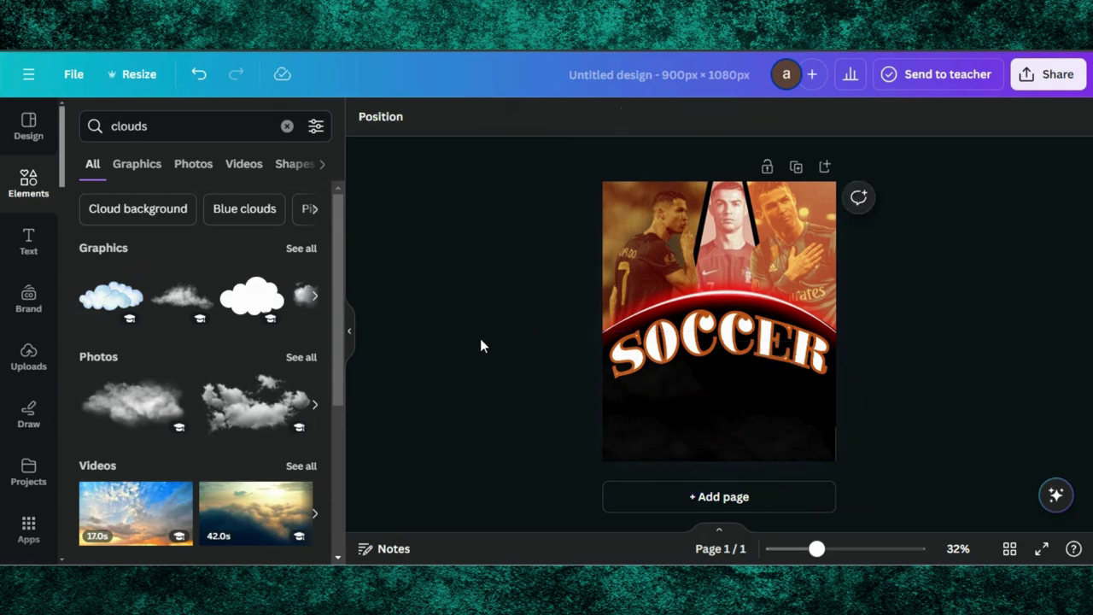
- Add a heading text box and position it directly beneath the SOCCER lettering
left_click(34, 248)
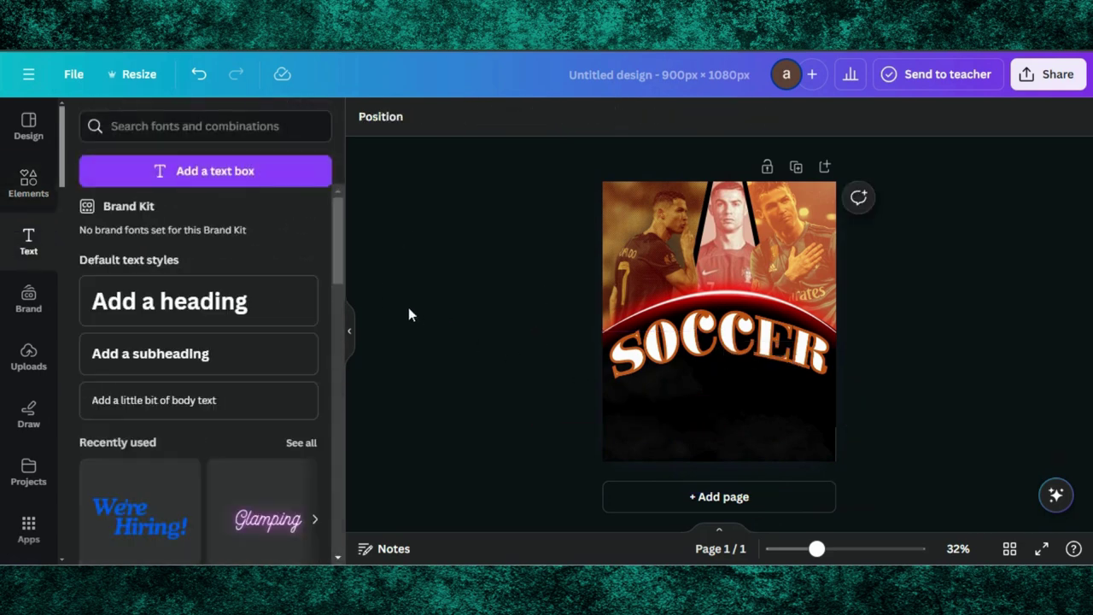
left_click(280, 315)
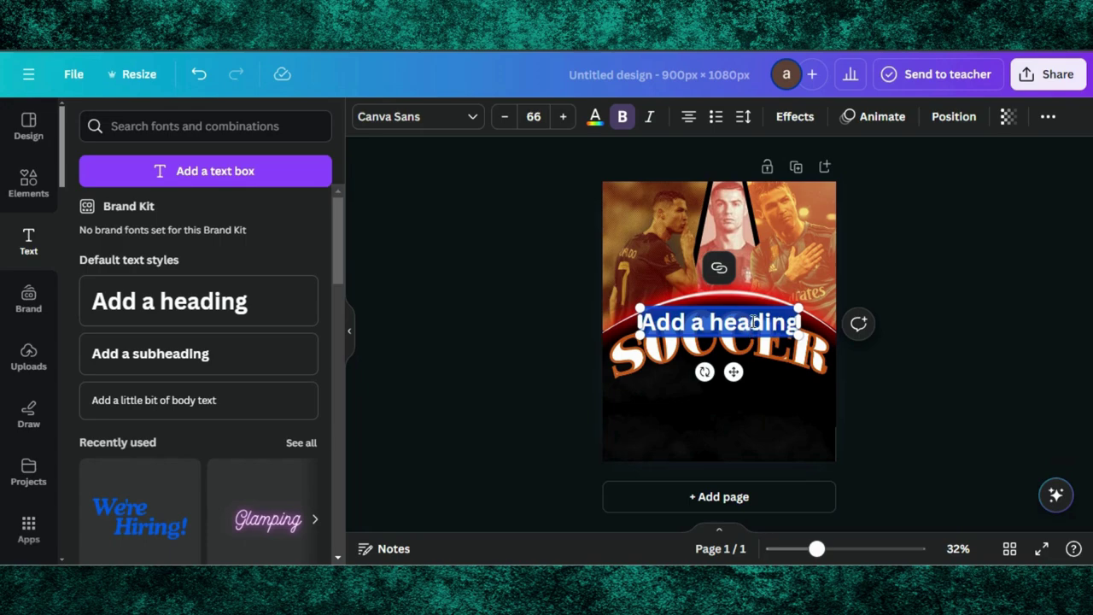
left_click_drag(733, 371, 732, 439)
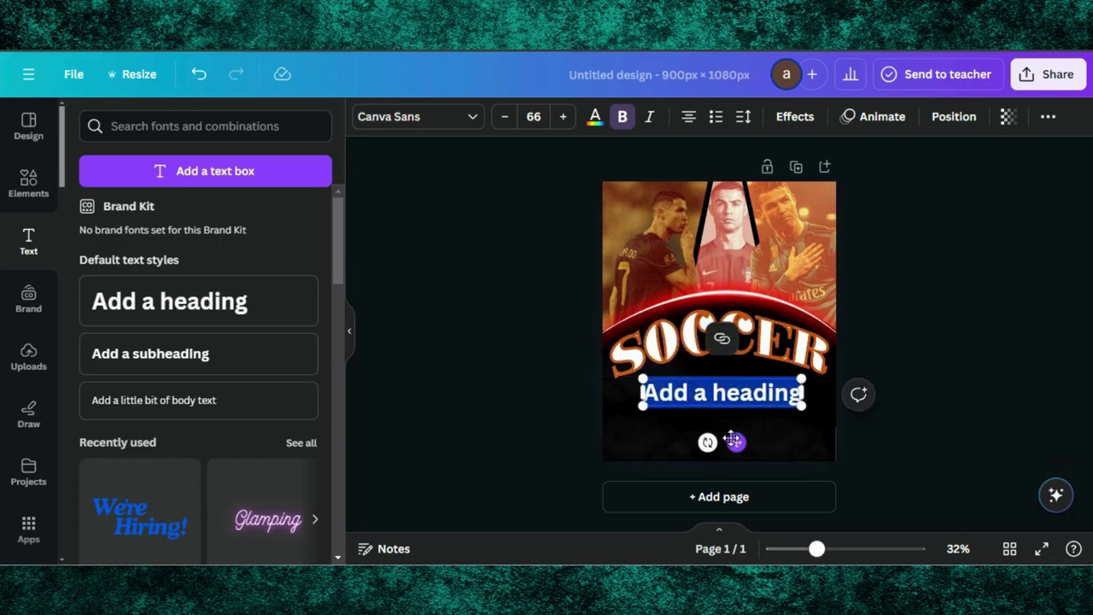